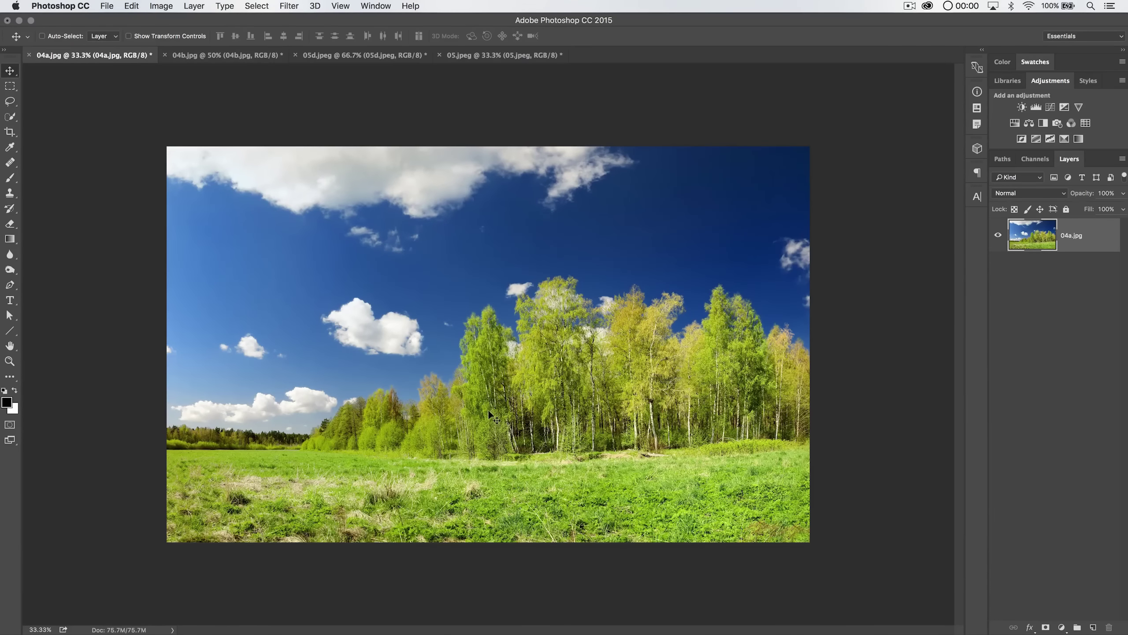
# - Examine the tree branches, sky gaps and clouds of the 04a.jpg landscape up close across the whole treeline
pyautogui.press('z')
pyautogui.click(664, 393)
pyautogui.click(630, 338)
pyautogui.click(631, 338)
pyautogui.click(644, 404)
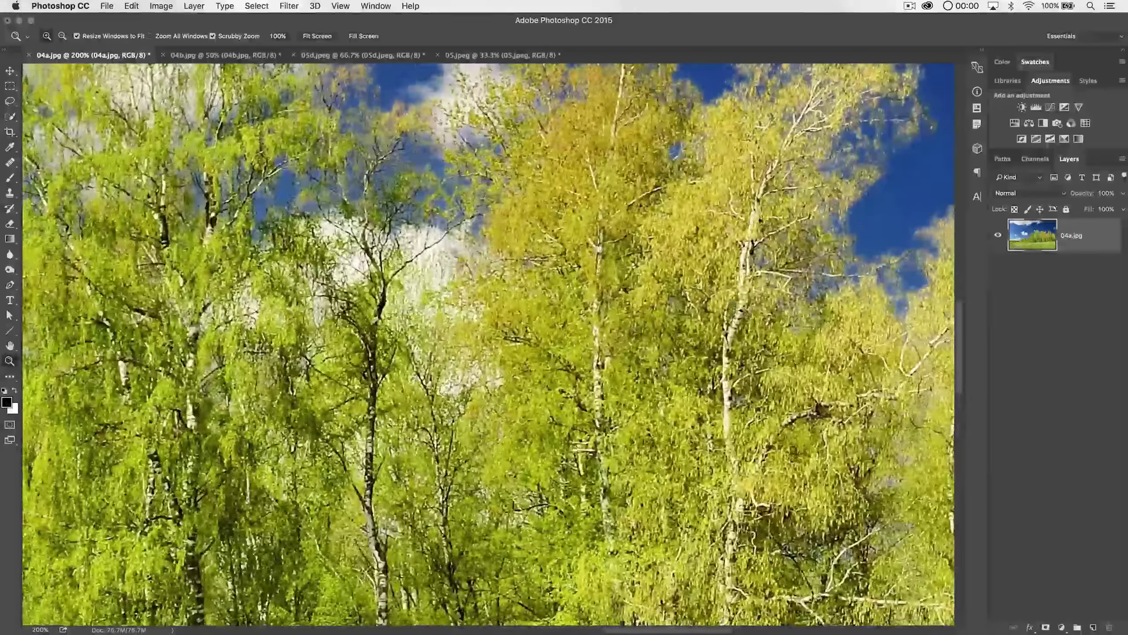
pyautogui.scroll(7, 646, 414)
pyautogui.hscroll(3, 645, 415)
pyautogui.moveTo(419, 399); pyautogui.dragTo(745, 272)
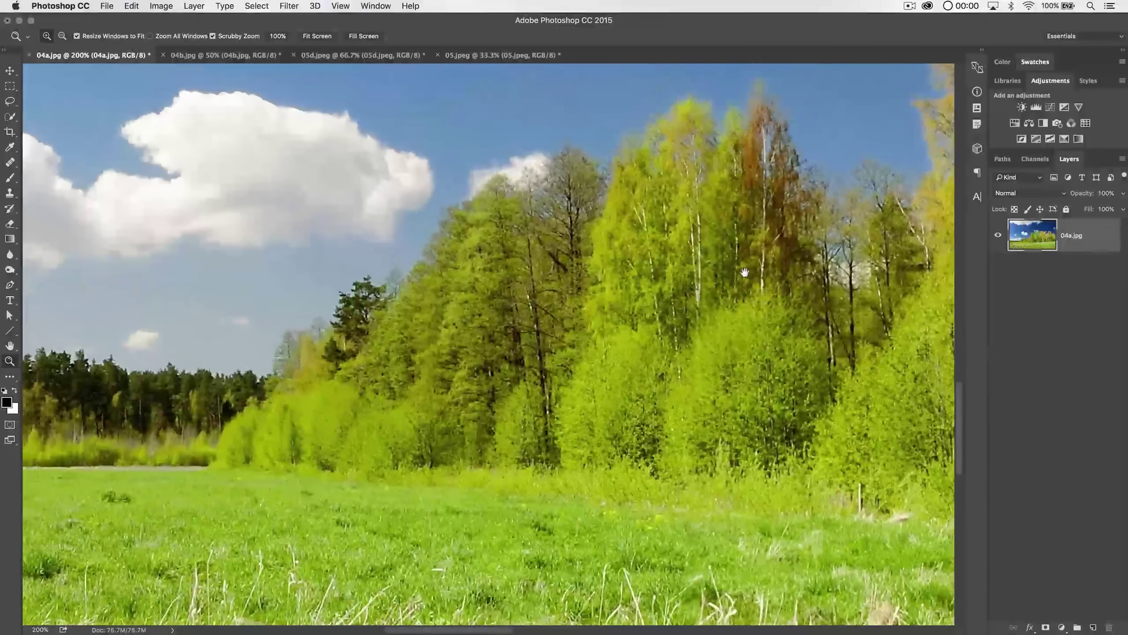
pyautogui.moveTo(491, 202); pyautogui.dragTo(807, 248)
pyautogui.moveTo(361, 345); pyautogui.dragTo(695, 319)
pyautogui.moveTo(765, 376); pyautogui.dragTo(66, 346)
pyautogui.moveTo(923, 306); pyautogui.dragTo(337, 595)
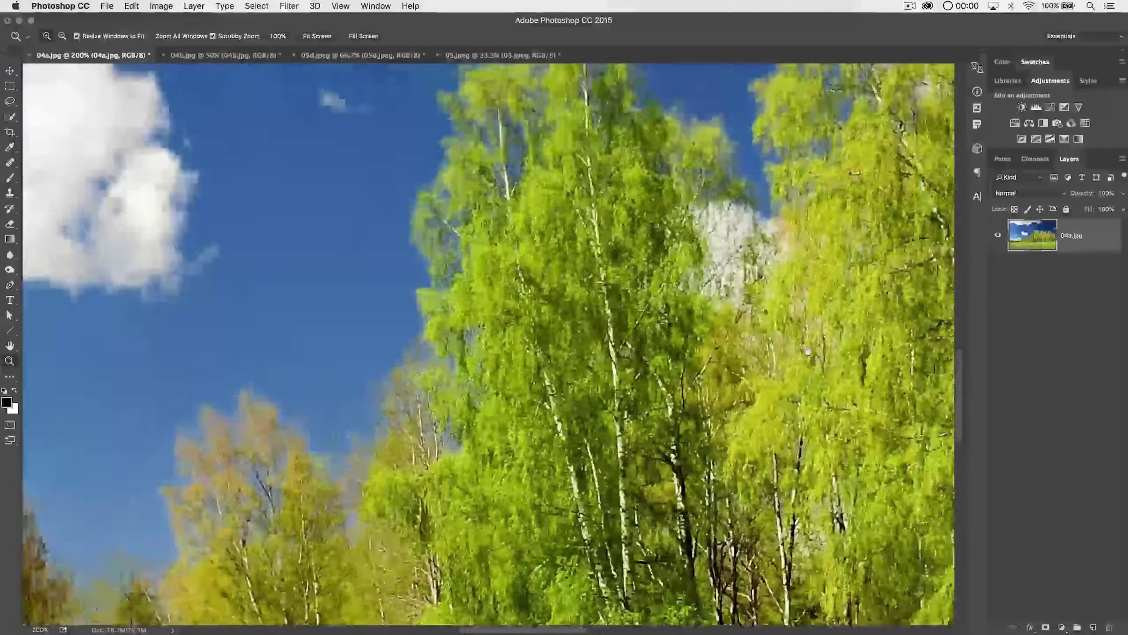
pyautogui.moveTo(899, 227); pyautogui.dragTo(26, 502)
pyautogui.moveTo(938, 243); pyautogui.dragTo(142, 312)
pyautogui.moveTo(629, 282); pyautogui.dragTo(752, 183)
pyautogui.press('super+minus')
pyautogui.press('super+minus')
pyautogui.press('super+minus')
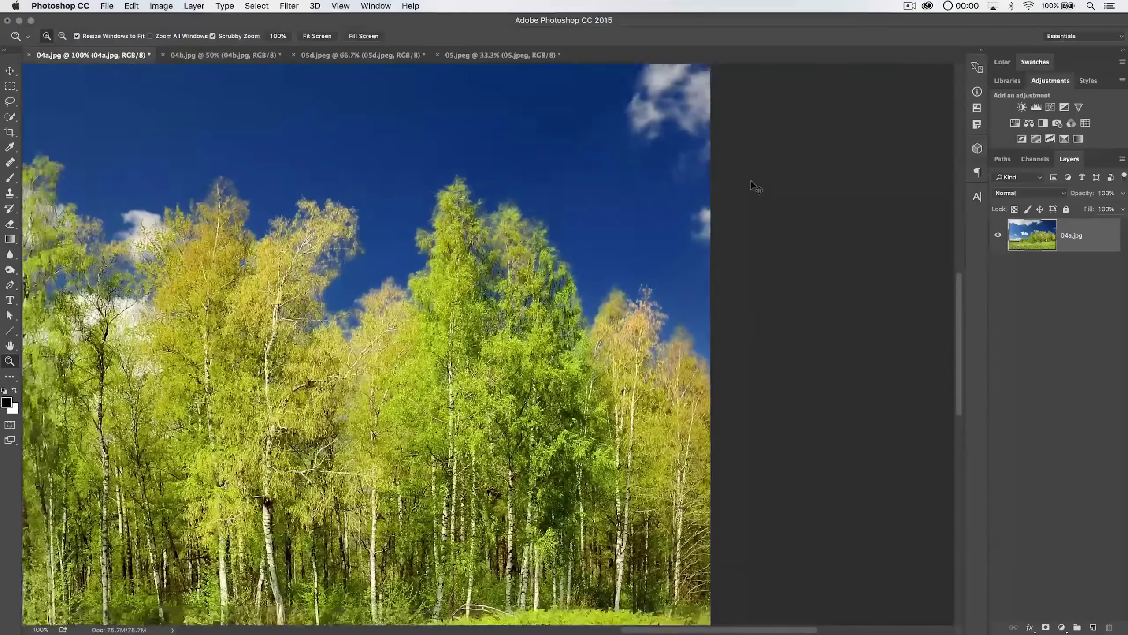
pyautogui.scroll(-1, 751, 180)
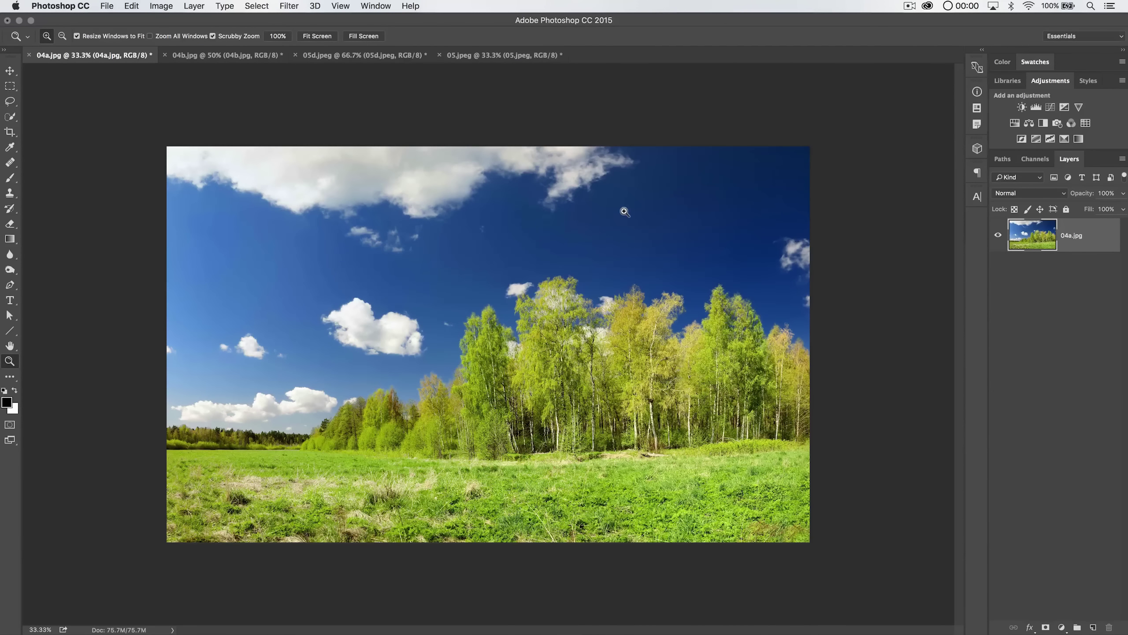
pyautogui.press('v')
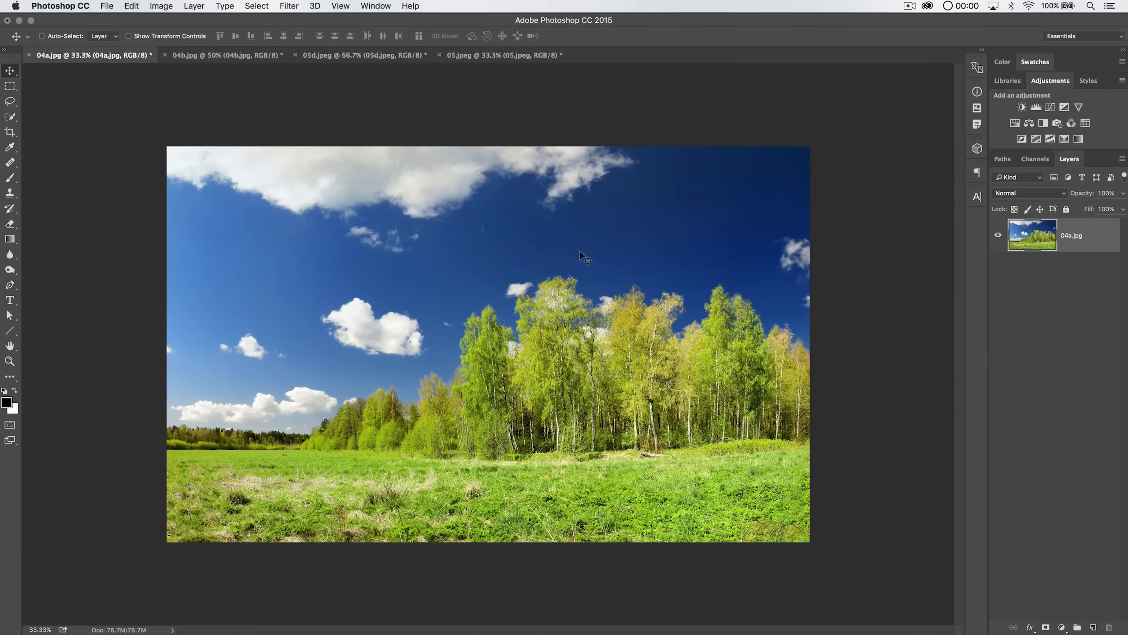
# - Lasso a patch of open blue sky above the trees and expand the selection across the neighbouring sky tones with Grow
pyautogui.click(11, 101)
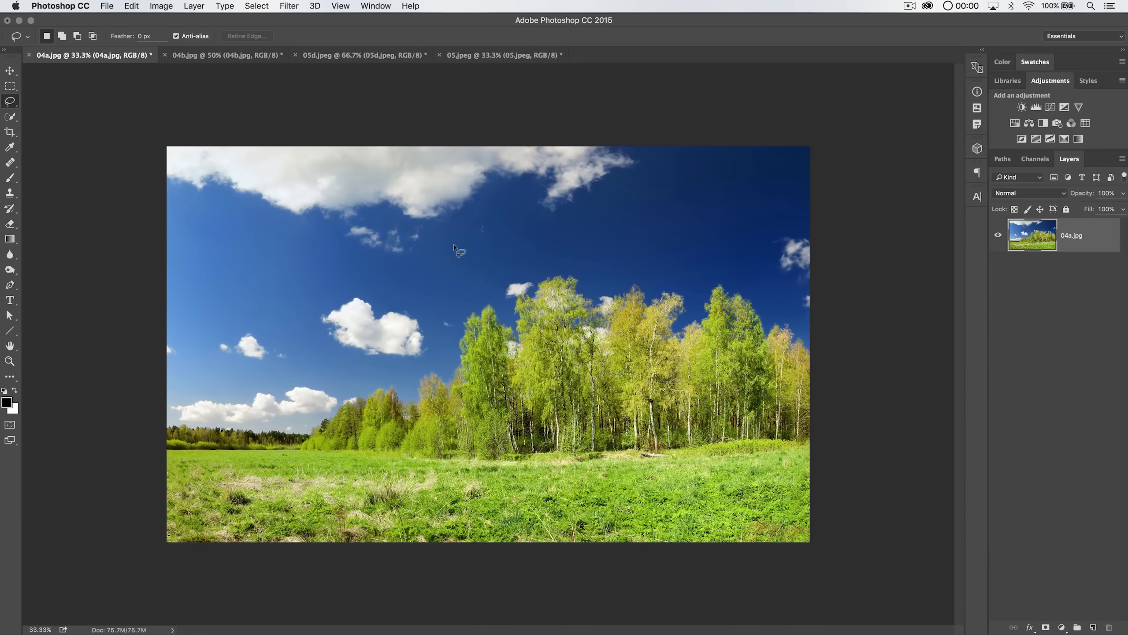
pyautogui.moveTo(467, 248); pyautogui.dragTo(471, 246)
pyautogui.click(263, 6)
pyautogui.click(278, 192)
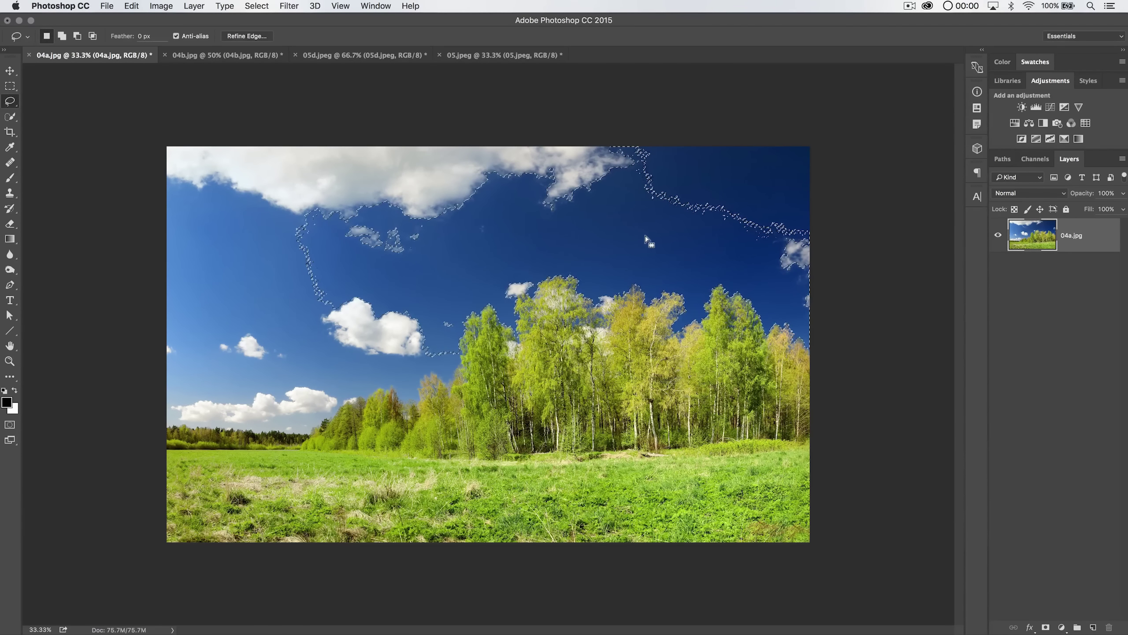
pyautogui.click(258, 6)
pyautogui.click(266, 183)
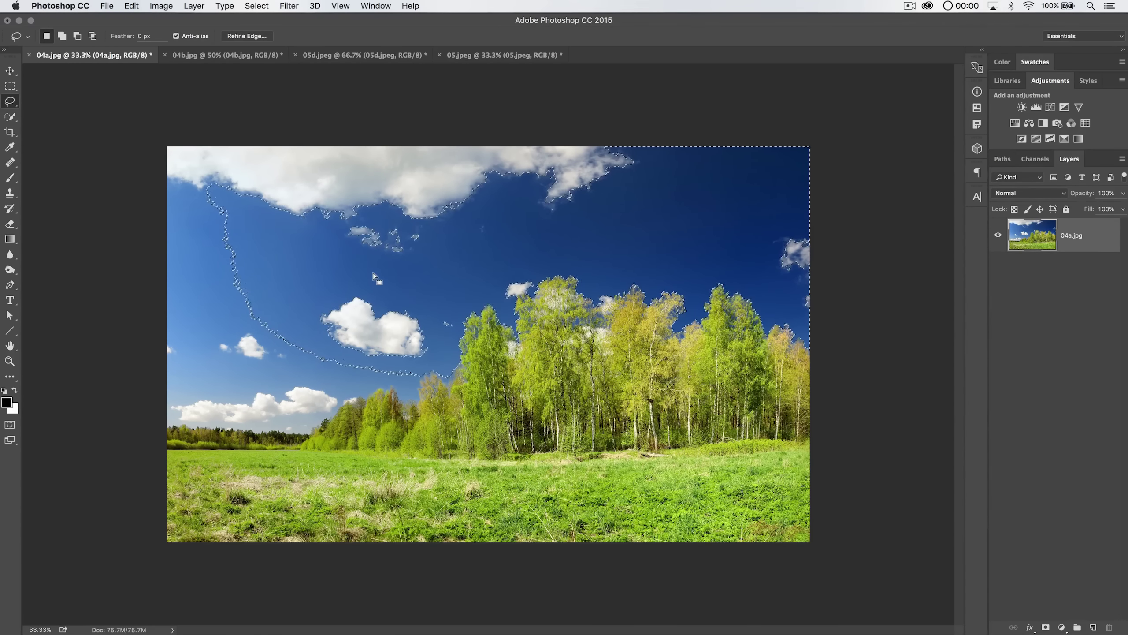
# - Extend the sky selection to the left edge of the photo with Grow
pyautogui.moveTo(381, 293)
pyautogui.mouseDown()
pyautogui.moveTo(439, 344)
pyautogui.moveTo(451, 327)
pyautogui.moveTo(453, 311)
pyautogui.moveTo(428, 293)
pyautogui.moveTo(414, 290)
pyautogui.moveTo(450, 323)
pyautogui.moveTo(378, 293)
pyautogui.mouseUp()
pyautogui.click(257, 6)
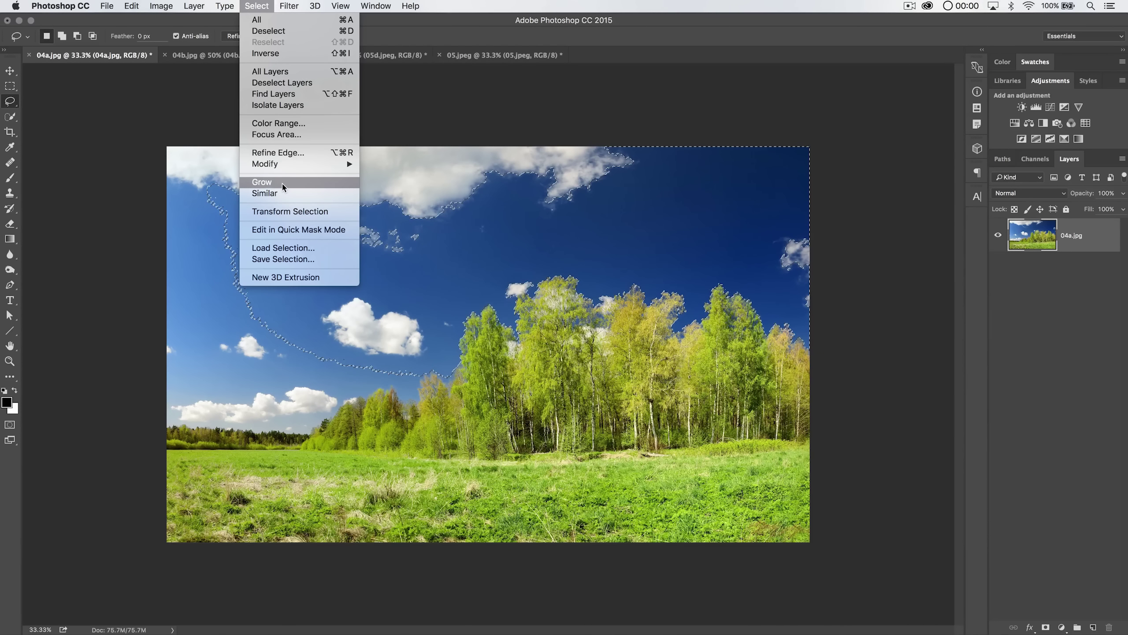
pyautogui.click(283, 183)
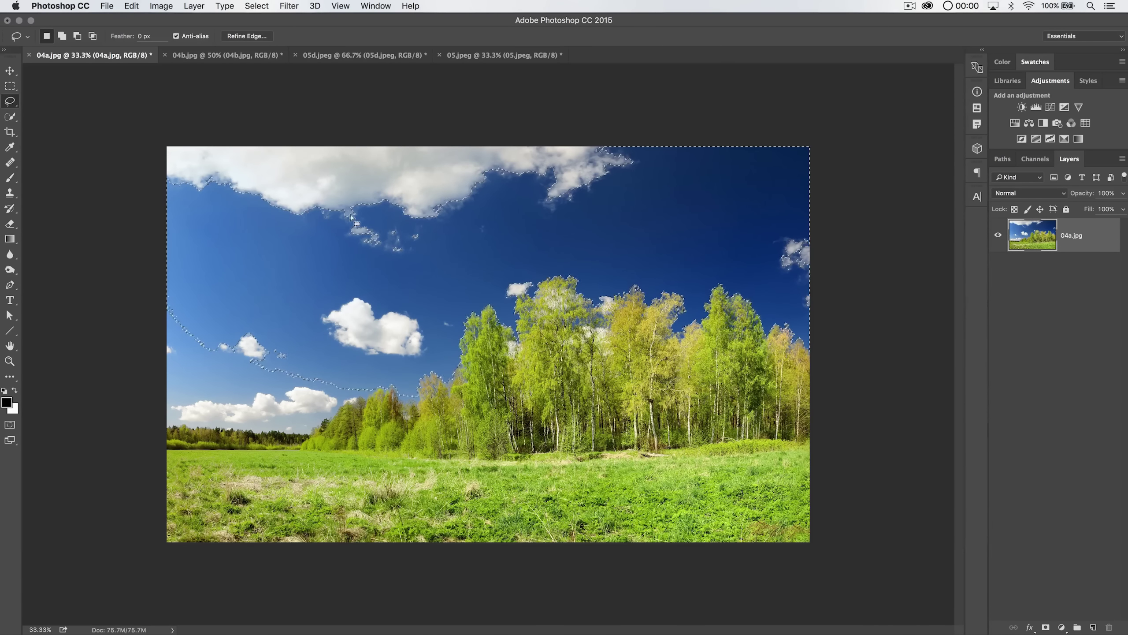
pyautogui.click(257, 6)
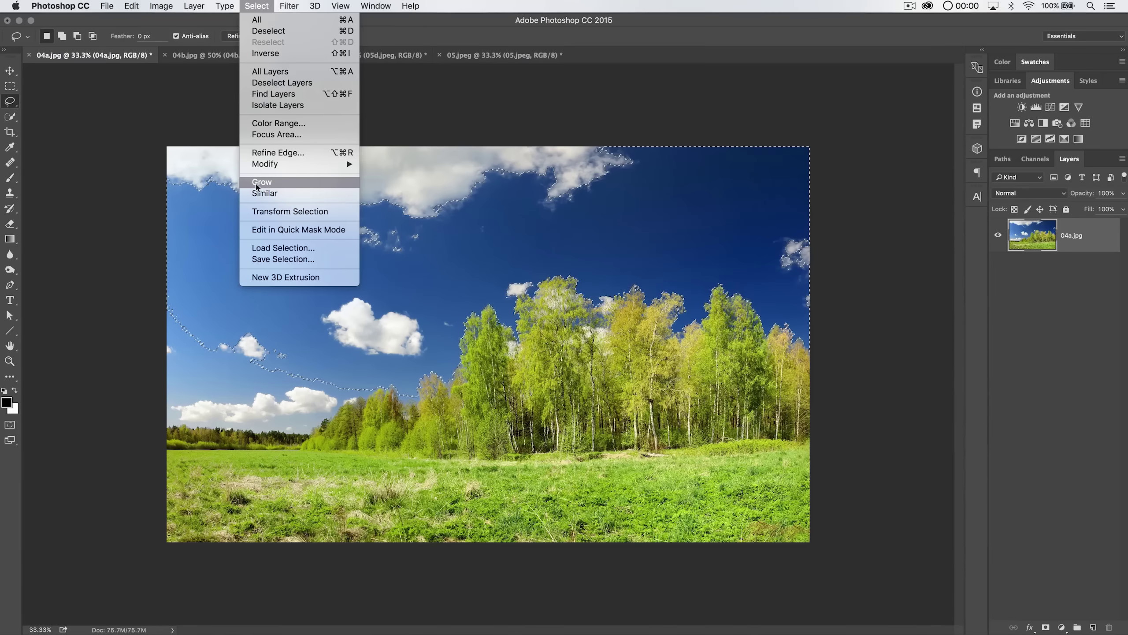
pyautogui.click(293, 187)
# - Check the selection edge around the treetops and grow the sky selection further down toward the low clouds near the horizon
pyautogui.press('z')
pyautogui.click(574, 312)
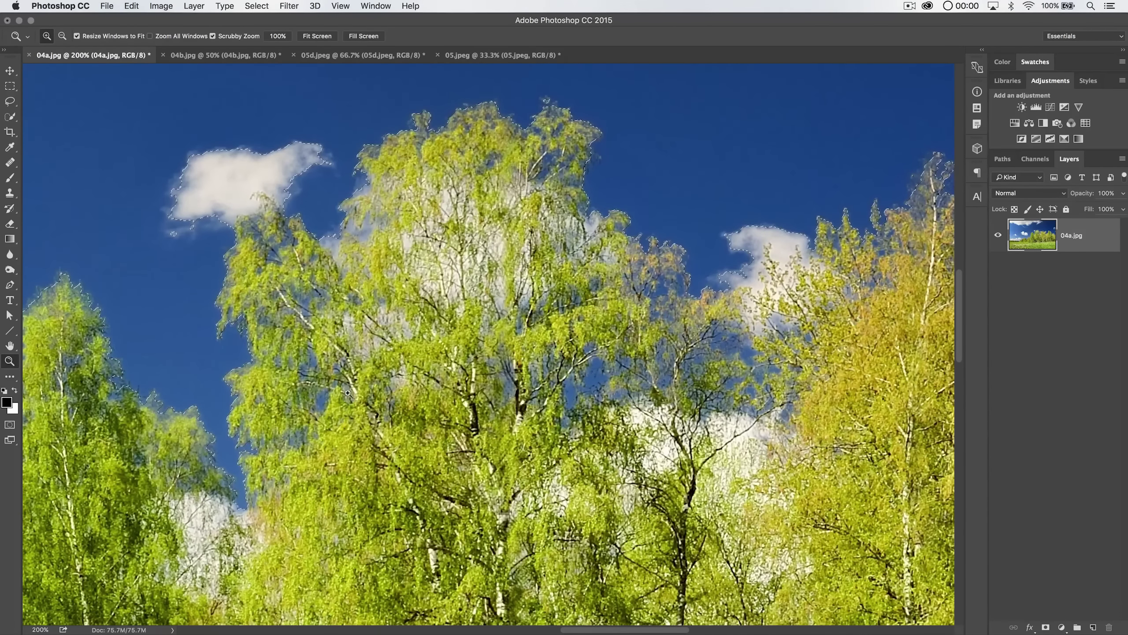
pyautogui.press('super+minus')
pyautogui.press('super+minus')
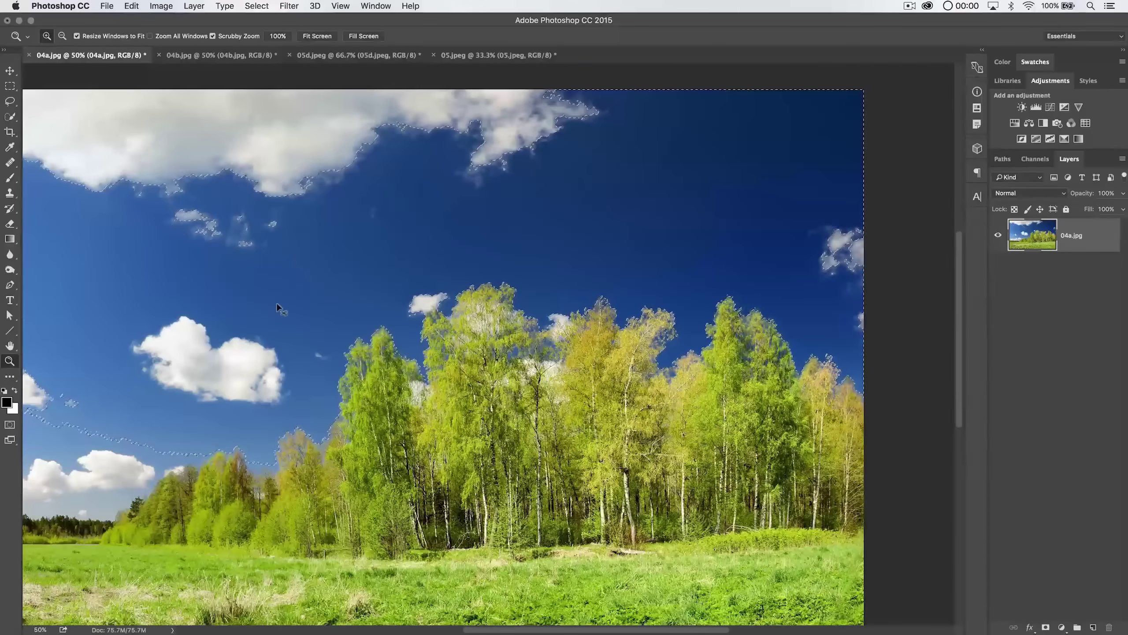
pyautogui.press('super+minus')
pyautogui.press('super+minus')
pyautogui.click(251, 5)
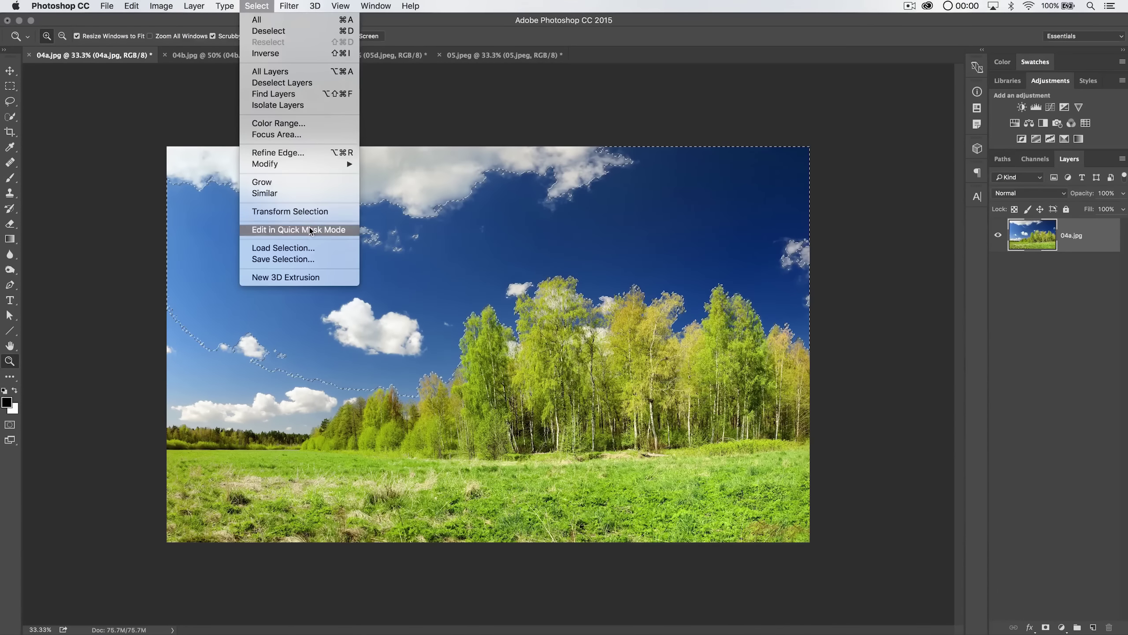
pyautogui.click(280, 193)
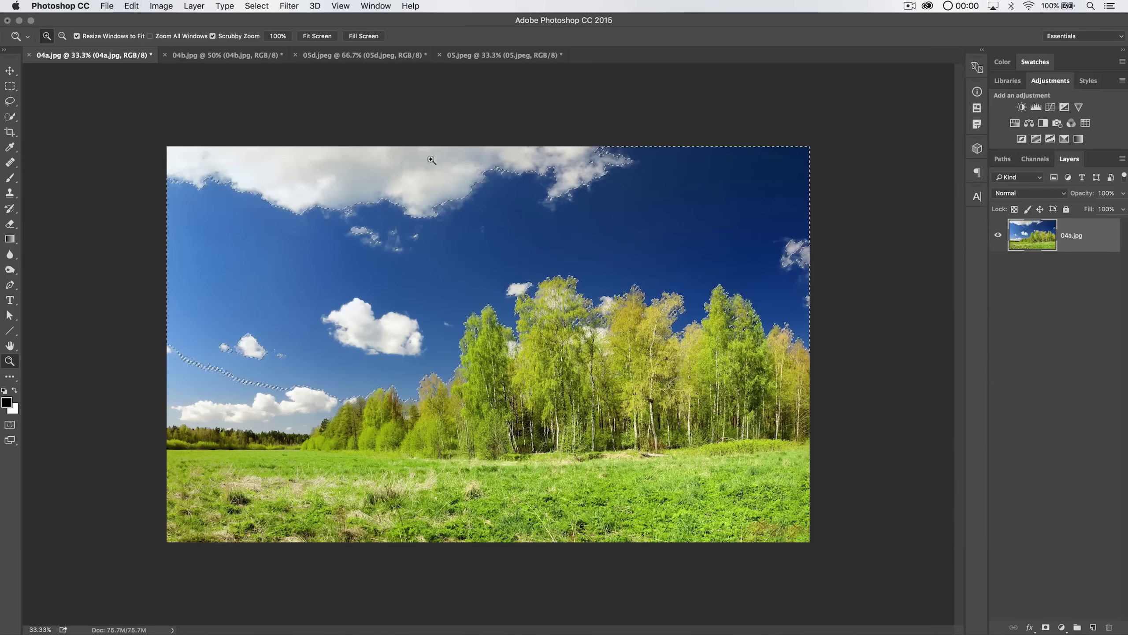
pyautogui.click(257, 5)
pyautogui.click(297, 183)
# - Add the large upper clouds and the smaller mid-sky clouds to the selection with the Lasso
pyautogui.press('l')
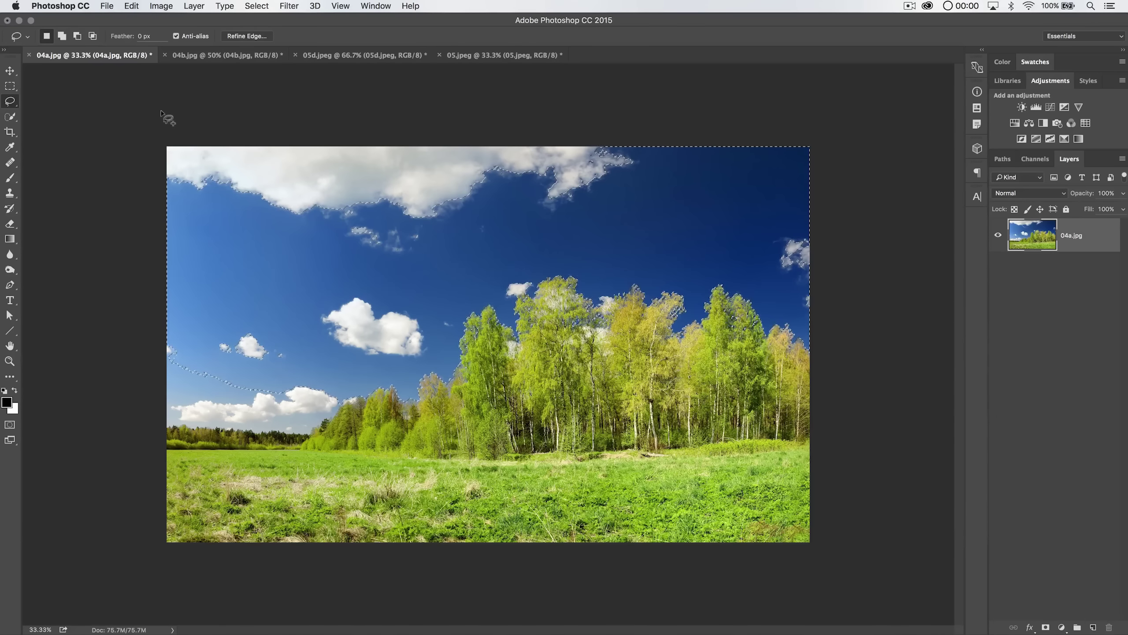
pyautogui.press('shift')
pyautogui.moveTo(210, 228)
pyautogui.mouseDown()
pyautogui.moveTo(304, 264)
pyautogui.moveTo(399, 273)
pyautogui.mouseUp()
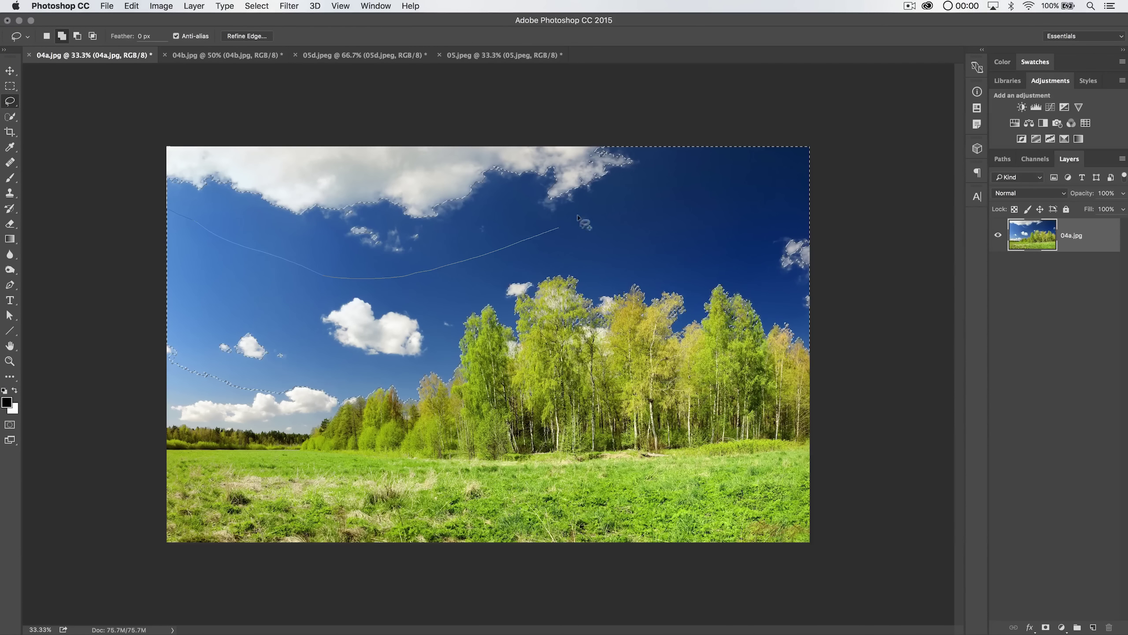
pyautogui.moveTo(591, 104)
pyautogui.mouseDown()
pyautogui.moveTo(161, 93)
pyautogui.moveTo(89, 116)
pyautogui.mouseUp()
pyautogui.press('shift')
pyautogui.moveTo(266, 314); pyautogui.dragTo(205, 319)
pyautogui.moveTo(296, 335); pyautogui.dragTo(295, 336)
# - Extend the selection with Similar, and lasso the low cloud bank above the distant treeline into it
pyautogui.click(256, 6)
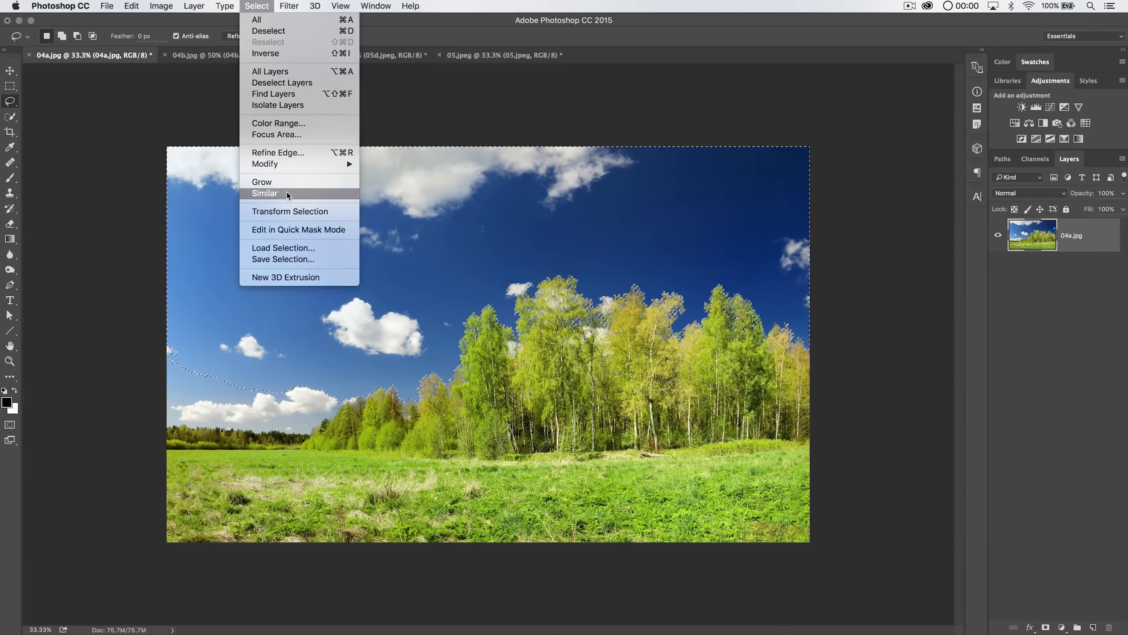
pyautogui.click(276, 191)
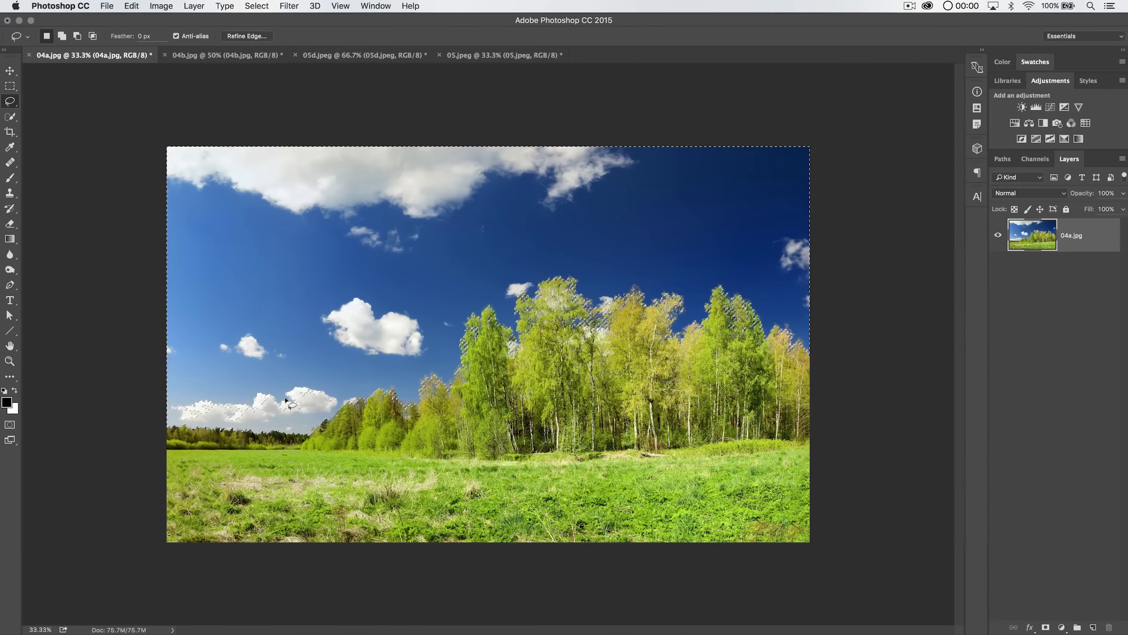
pyautogui.press('super+d')
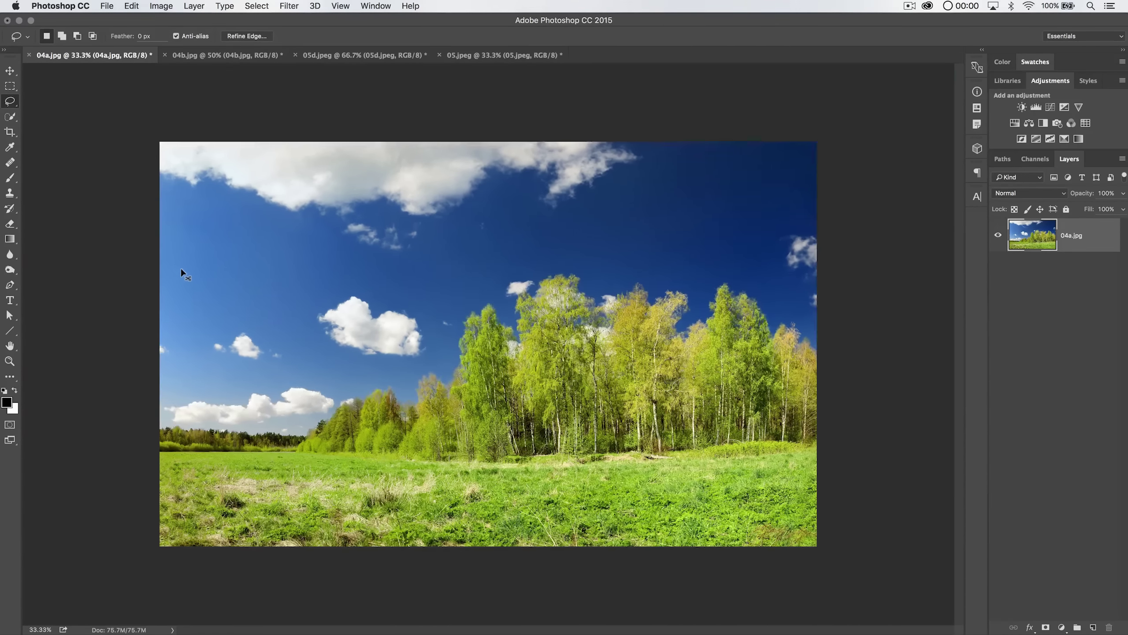
pyautogui.press('super+plus')
pyautogui.press('super+plus')
pyautogui.moveTo(39, 418); pyautogui.dragTo(385, 324)
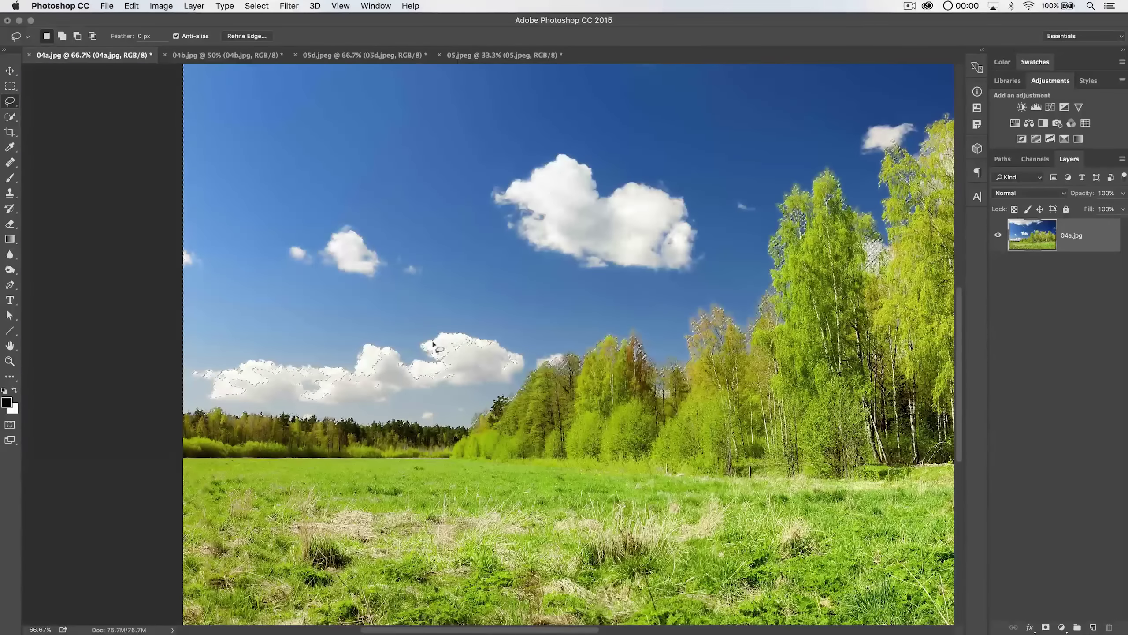
pyautogui.moveTo(234, 344)
pyautogui.mouseDown()
pyautogui.moveTo(186, 355)
pyautogui.moveTo(214, 403)
pyautogui.moveTo(272, 394)
pyautogui.mouseUp()
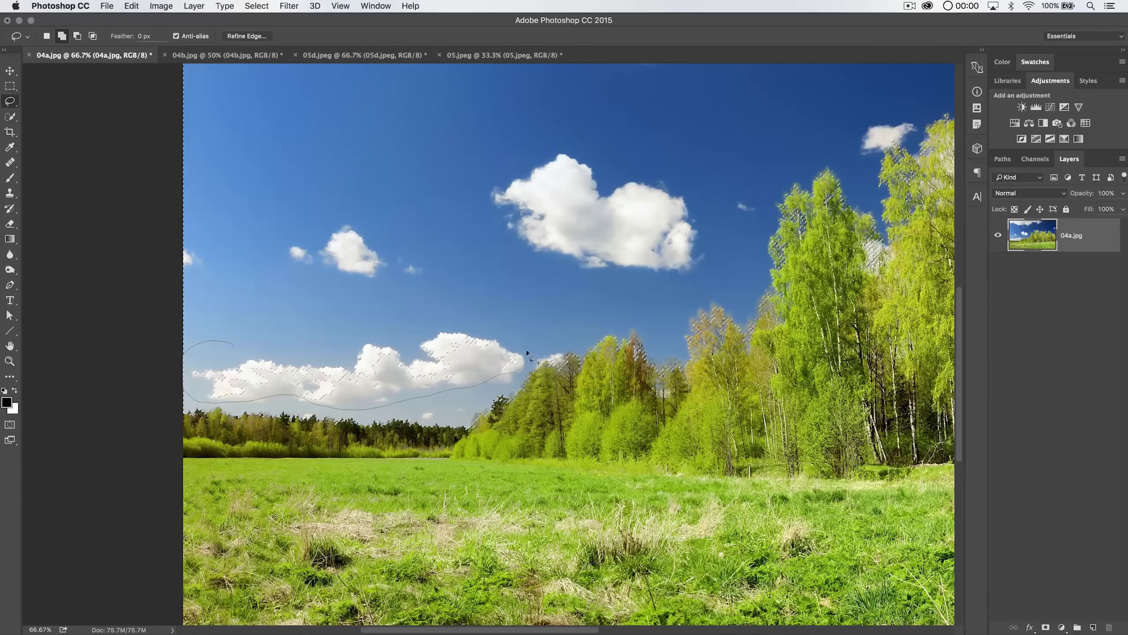
pyautogui.moveTo(405, 299); pyautogui.dragTo(256, 333)
# - Open Refine Edge for the sky selection, set the view to Overlay and enable Smart Radius with a radius of 3.9 px
pyautogui.hscroll(10, 489, 315)
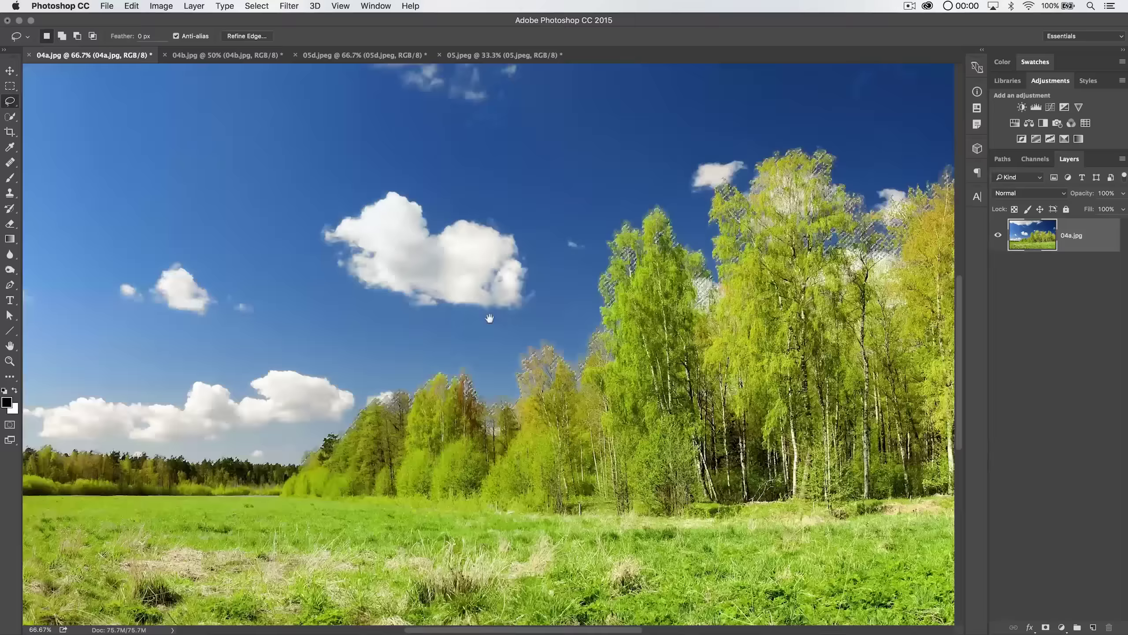
pyautogui.hscroll(10, 489, 344)
pyautogui.scroll(3, 489, 344)
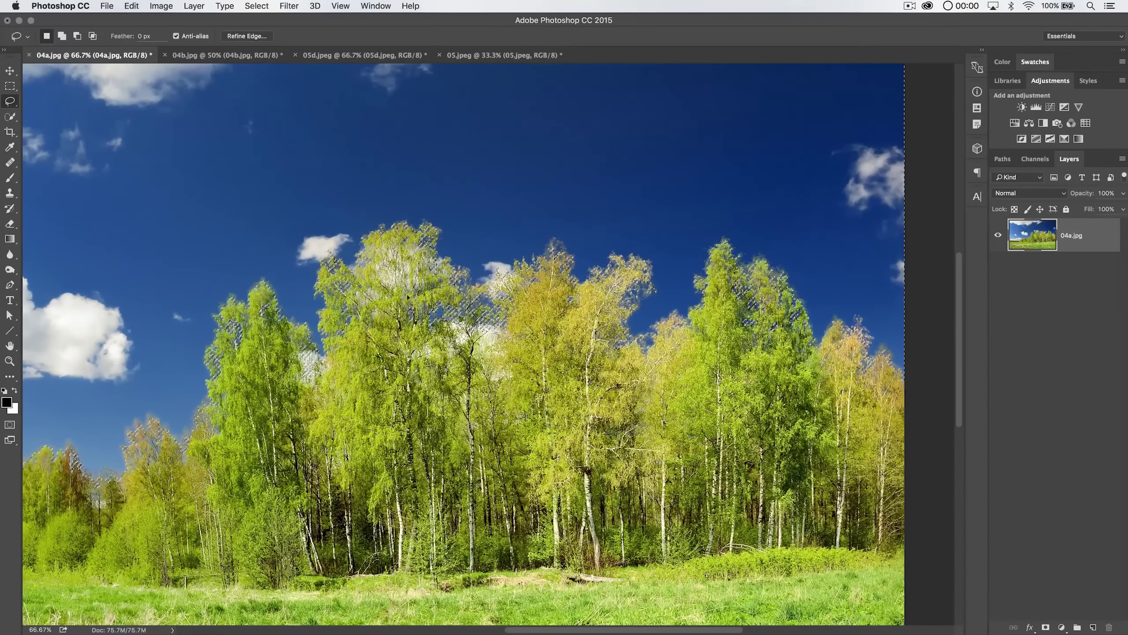
pyautogui.moveTo(676, 292); pyautogui.dragTo(725, 361)
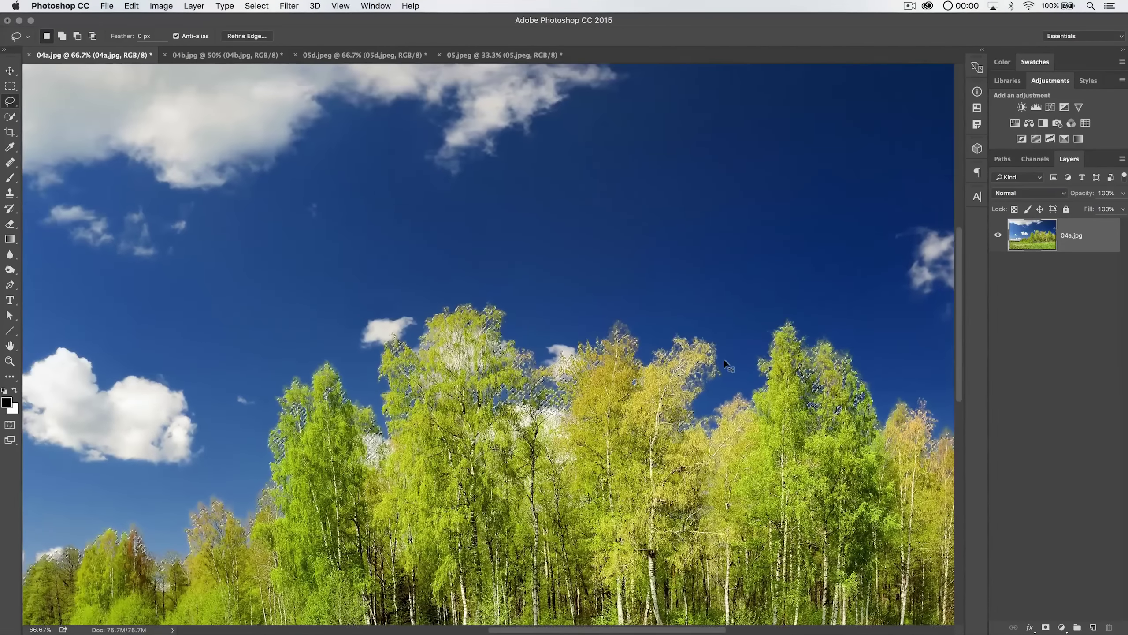
pyautogui.press('super+minus')
pyautogui.scroll(-1, 724, 364)
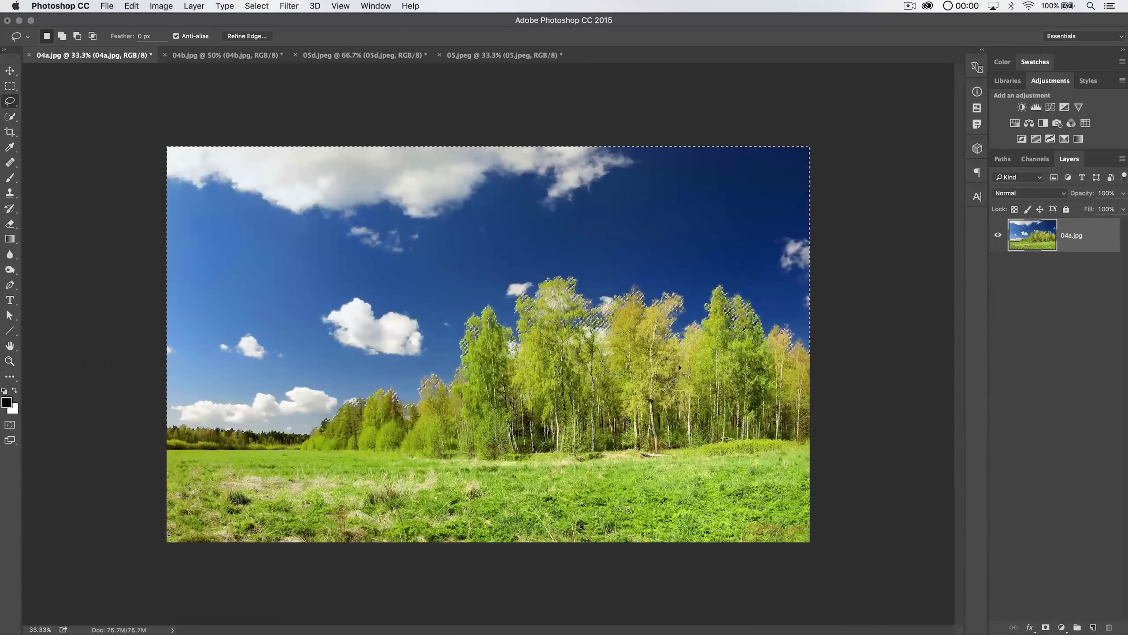
pyautogui.click(256, 5)
pyautogui.click(256, 5)
pyautogui.click(257, 6)
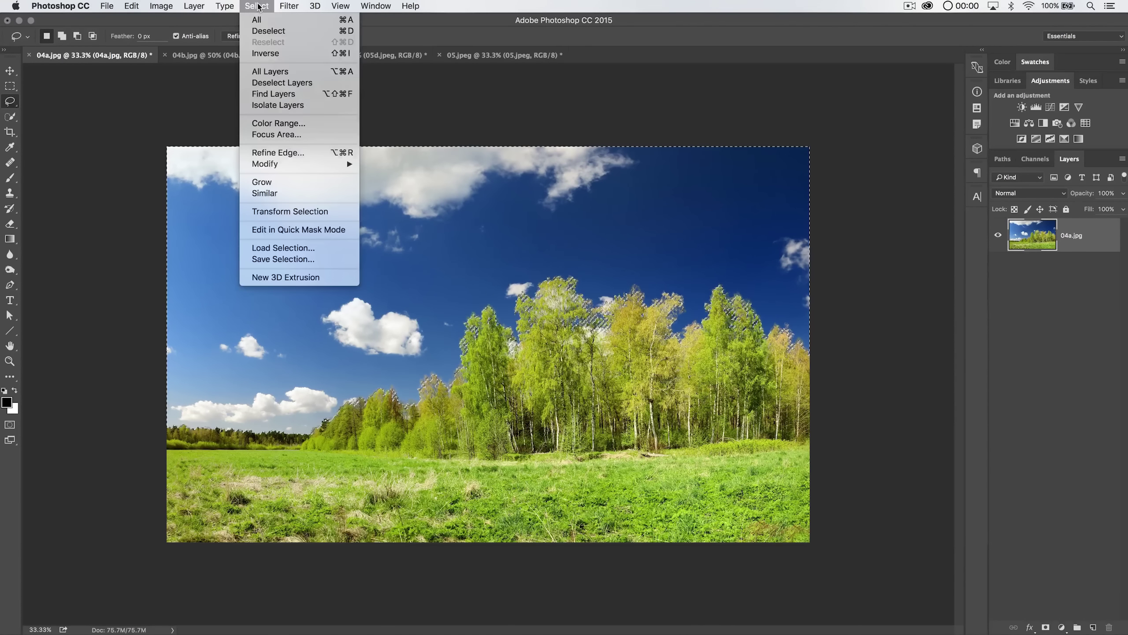
pyautogui.click(289, 153)
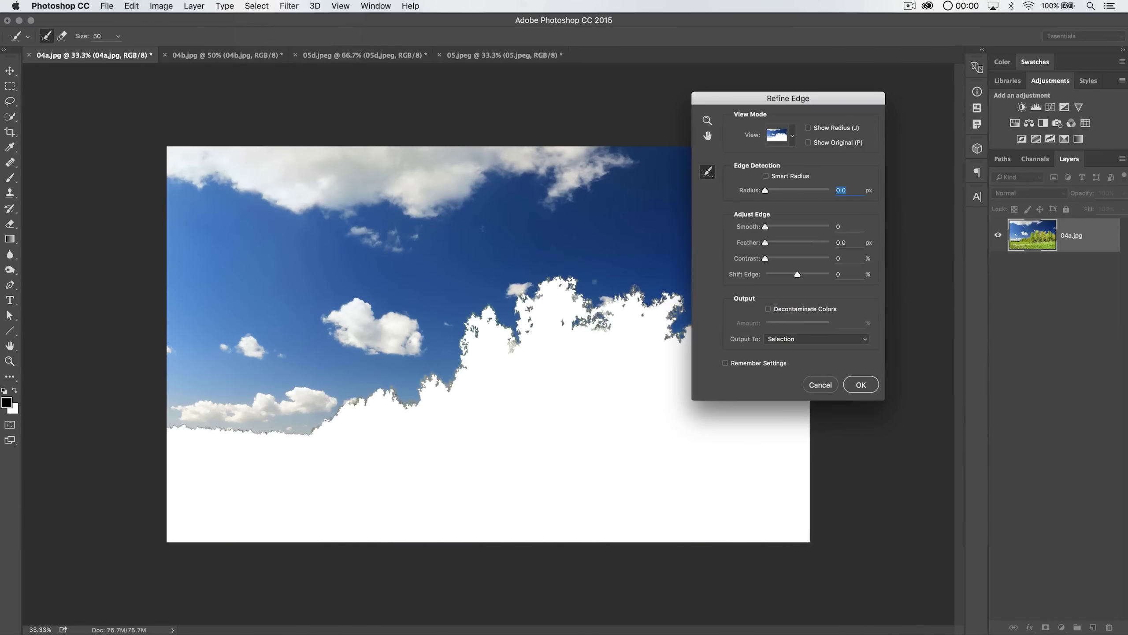
pyautogui.click(789, 143)
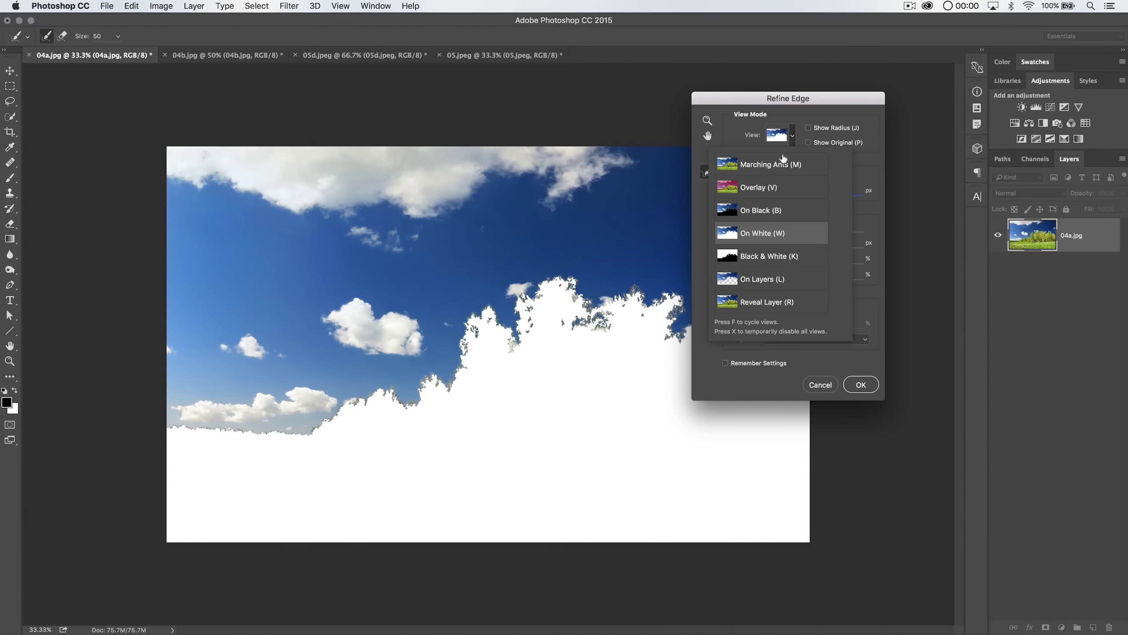
pyautogui.click(866, 172)
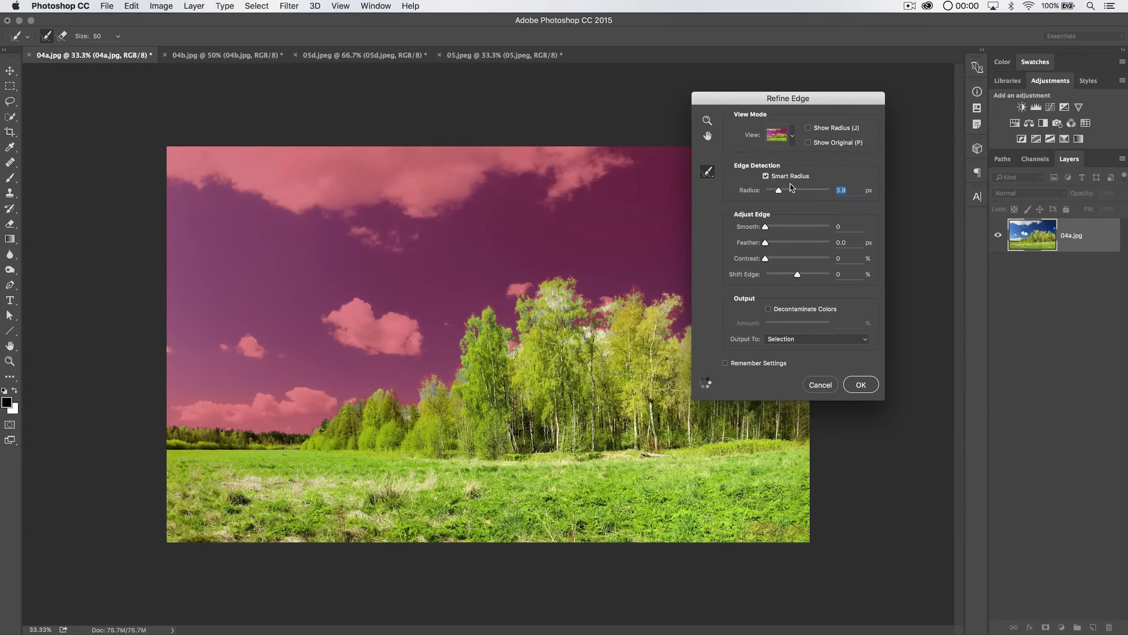
# - Examine the refined mask edge around the treetops at high magnification in the Overlay view
pyautogui.press('super+equal')
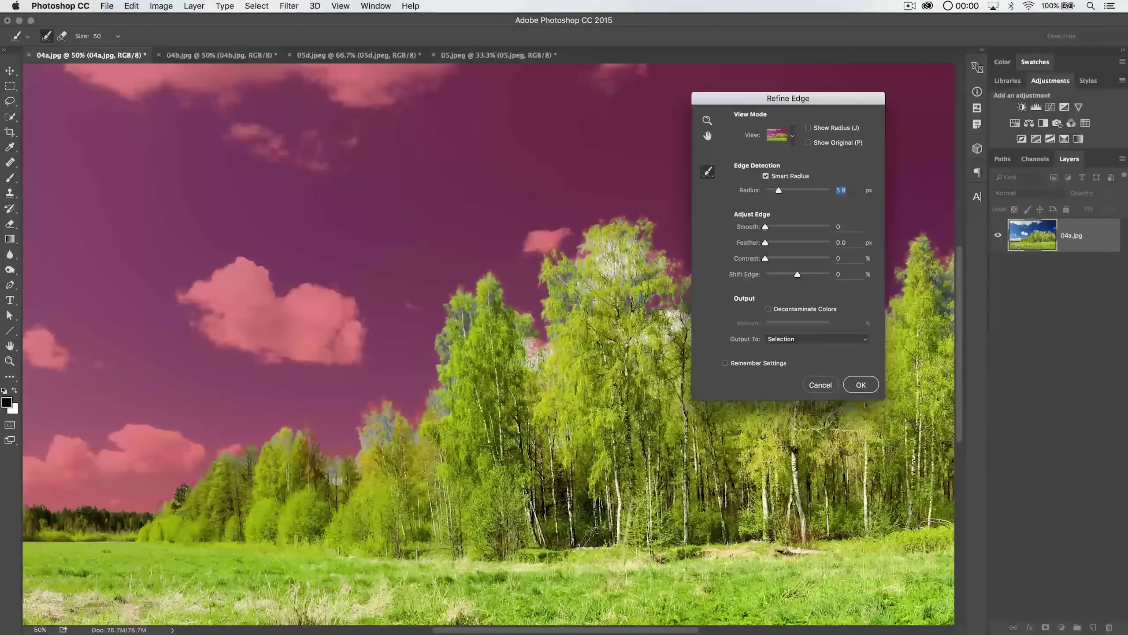
pyautogui.press('super+equal')
pyautogui.press('super+equal')
pyautogui.press('super+equal')
pyautogui.press('super+equal')
pyautogui.press('super+equal')
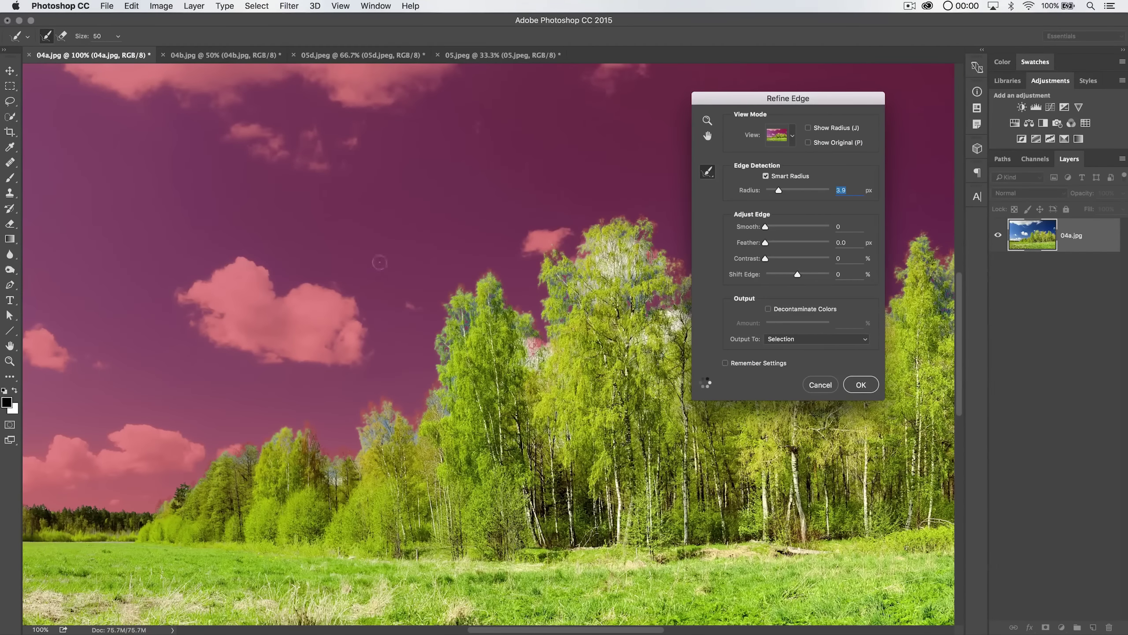
pyautogui.moveTo(449, 316)
pyautogui.mouseDown()
pyautogui.moveTo(417, 456)
pyautogui.moveTo(438, 280)
pyautogui.mouseUp()
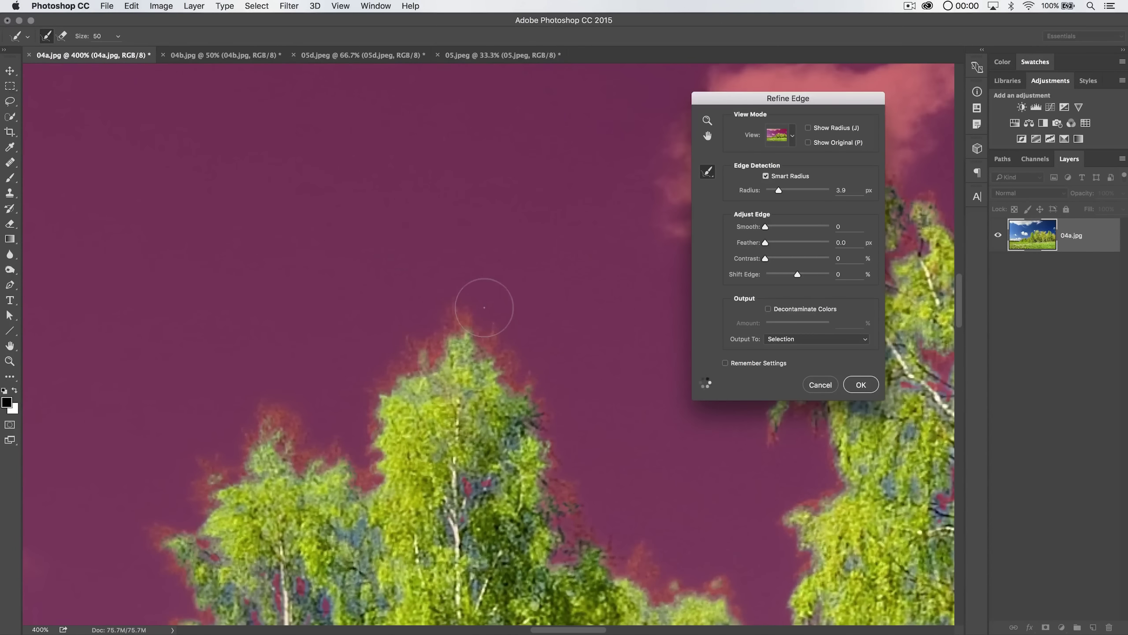
pyautogui.press('super+minus')
pyautogui.press('super+minus')
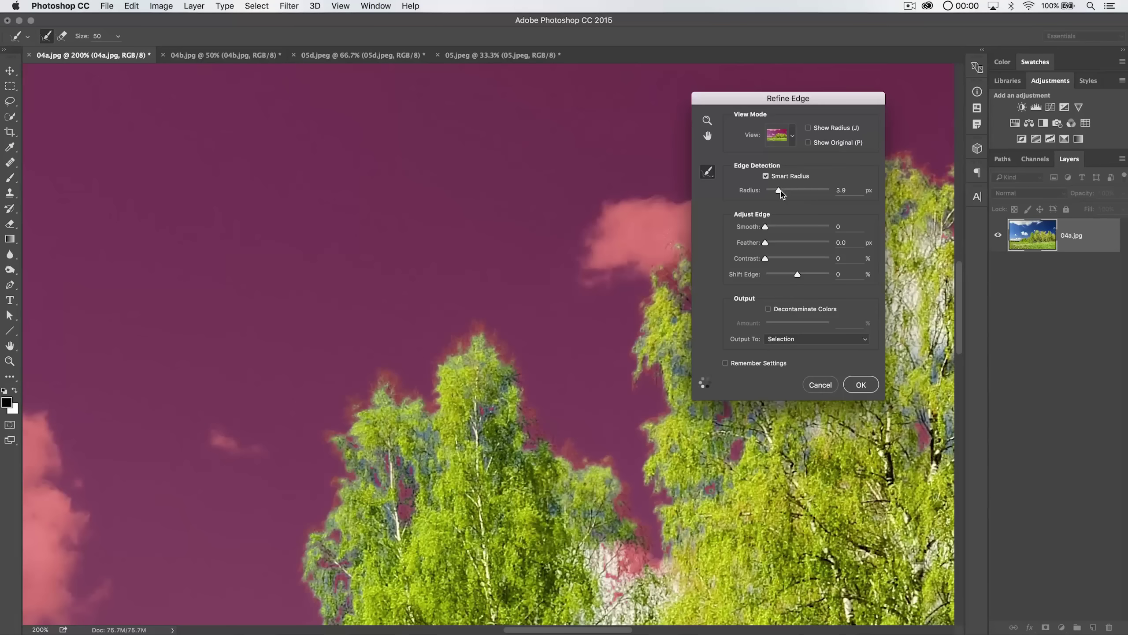
# - Set the Refine Edge radius to 7.8 px and check the mask edge from the tall birches down to the distant treeline
pyautogui.moveTo(781, 193); pyautogui.dragTo(782, 198)
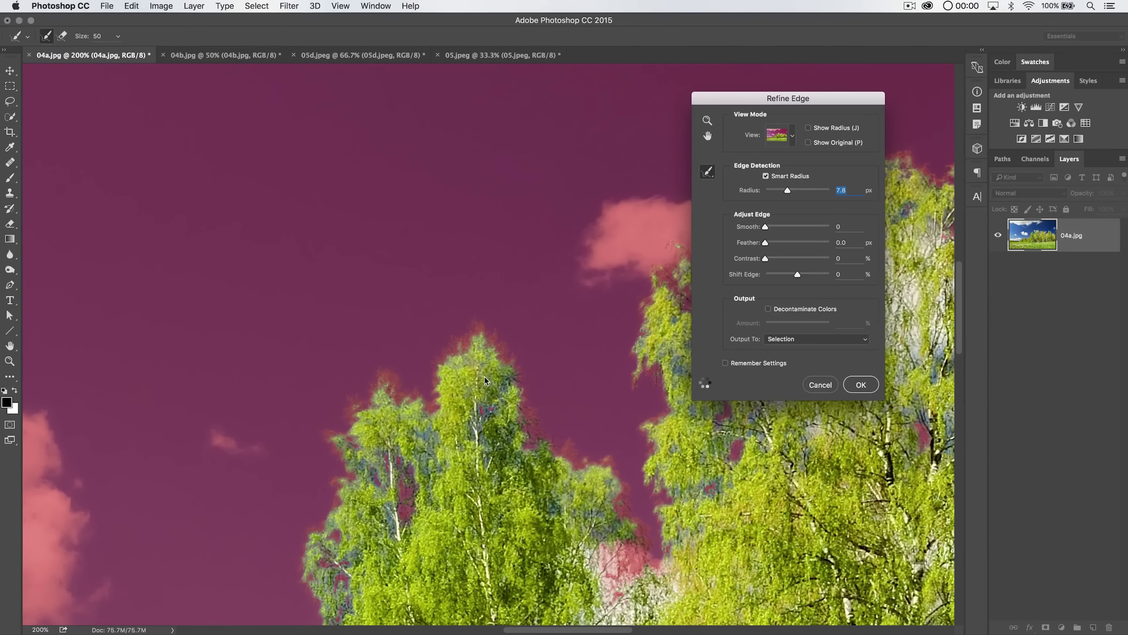
pyautogui.moveTo(483, 375); pyautogui.dragTo(589, 245)
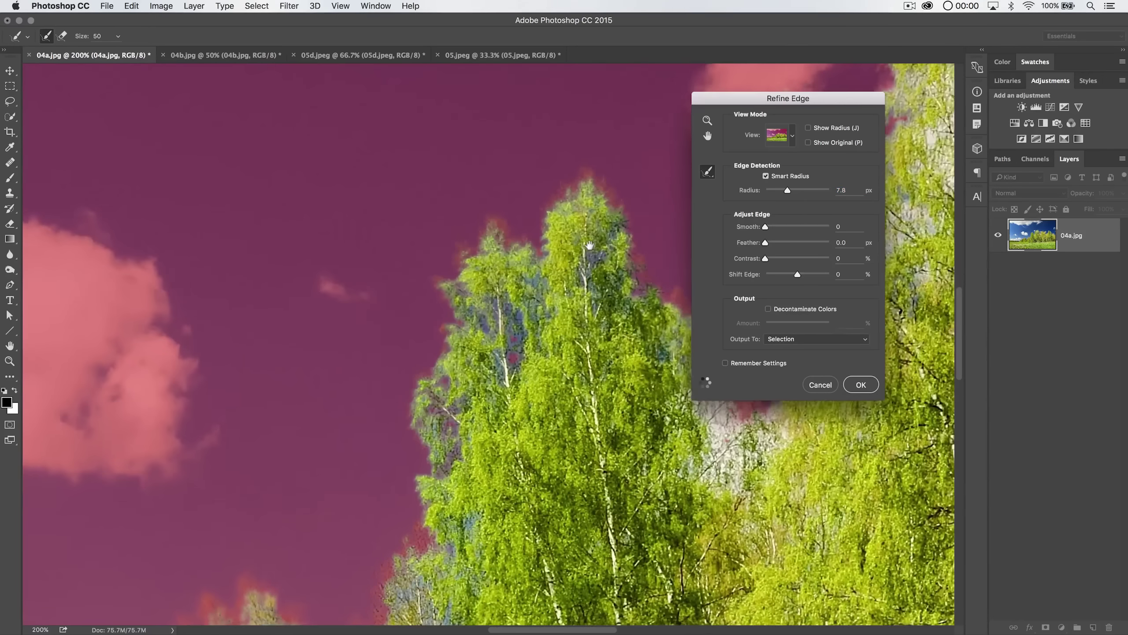
pyautogui.moveTo(466, 486); pyautogui.dragTo(478, 322)
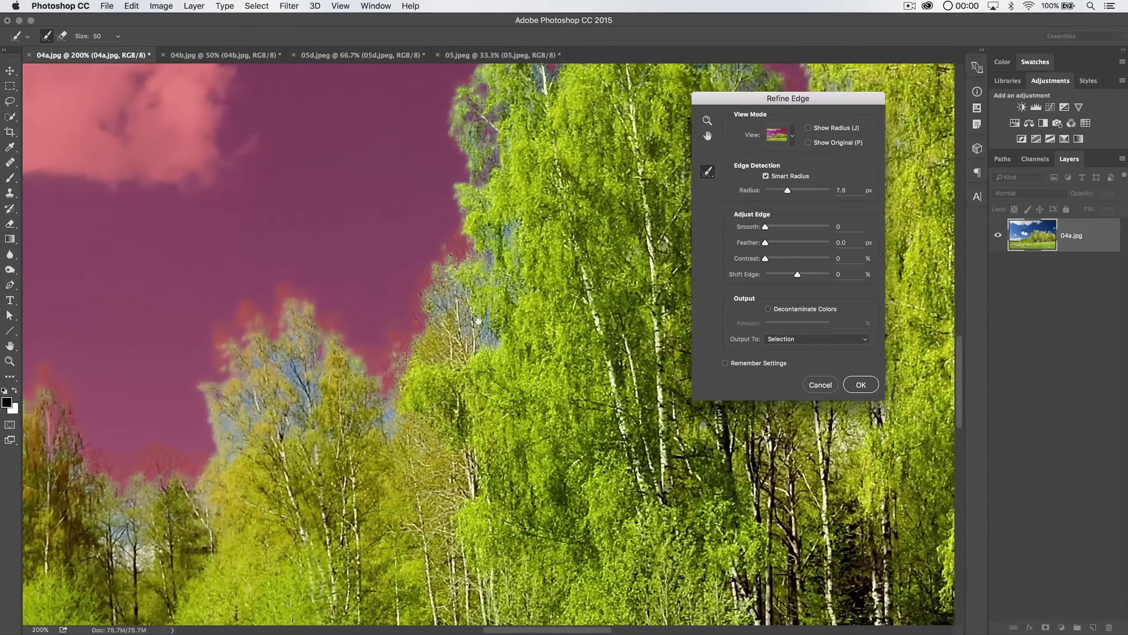
pyautogui.moveTo(133, 453); pyautogui.dragTo(618, 288)
pyautogui.moveTo(359, 387); pyautogui.dragTo(581, 335)
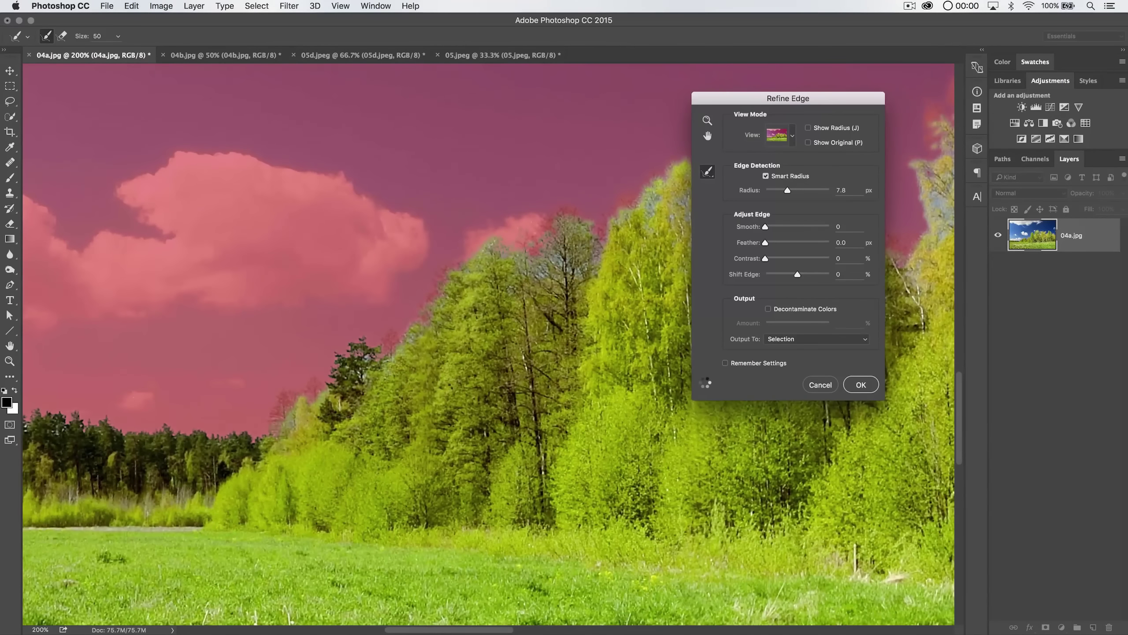
pyautogui.moveTo(332, 413); pyautogui.dragTo(491, 396)
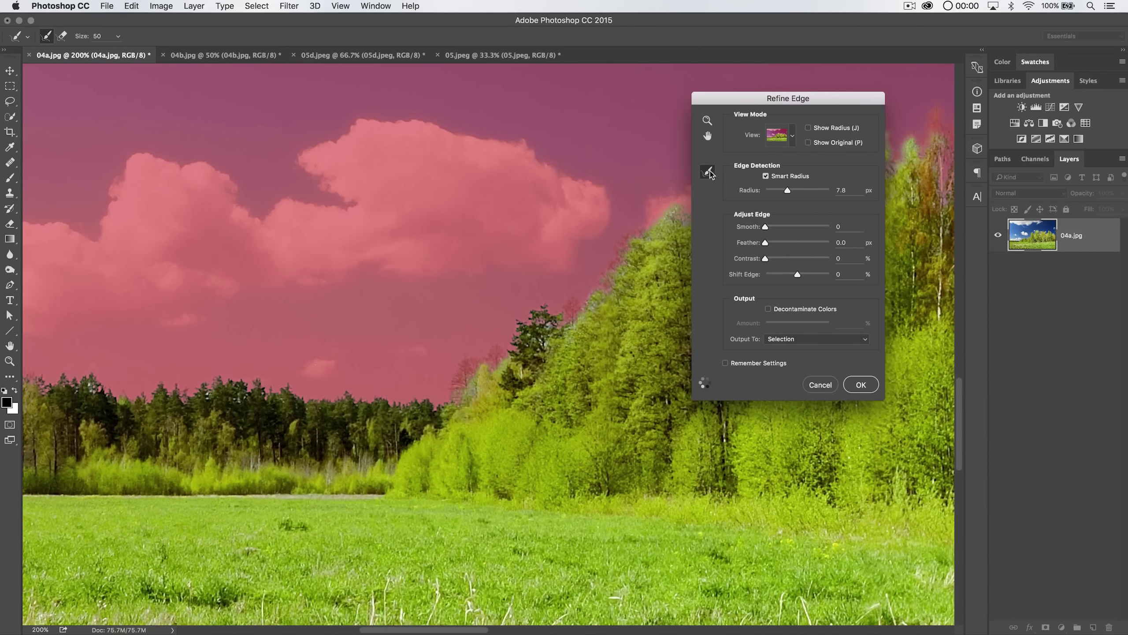
# - Brush with the Refine Radius tool at size 20 along the dark pine and the sloping treetops near the low clouds
pyautogui.moveTo(710, 174); pyautogui.dragTo(774, 168)
pyautogui.moveTo(489, 363); pyautogui.dragTo(501, 359)
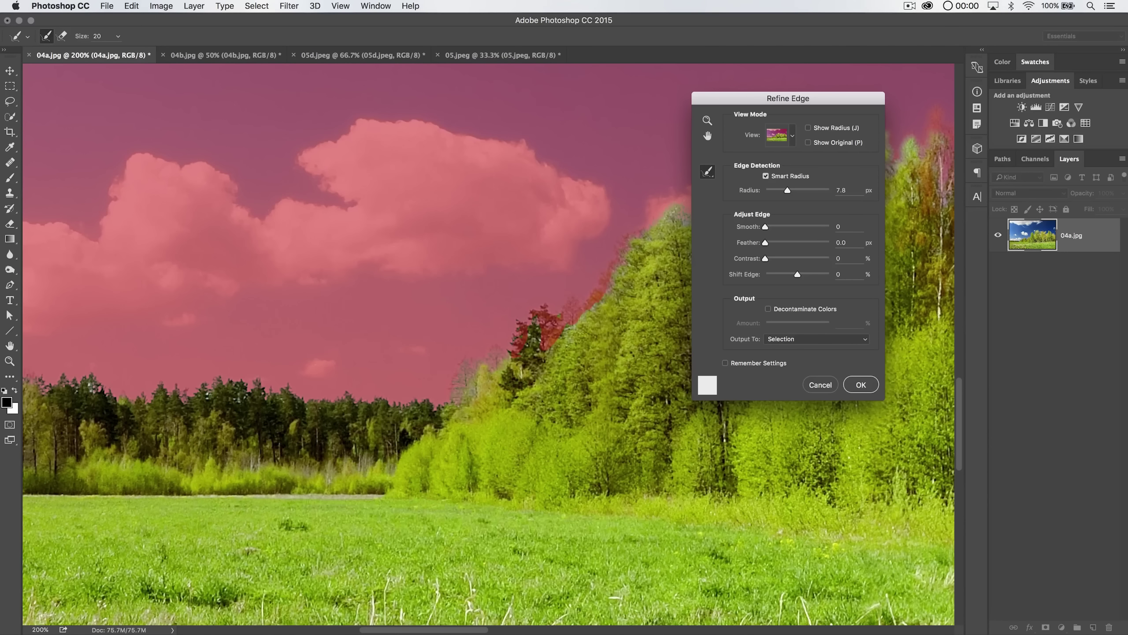
pyautogui.moveTo(624, 252); pyautogui.dragTo(643, 233)
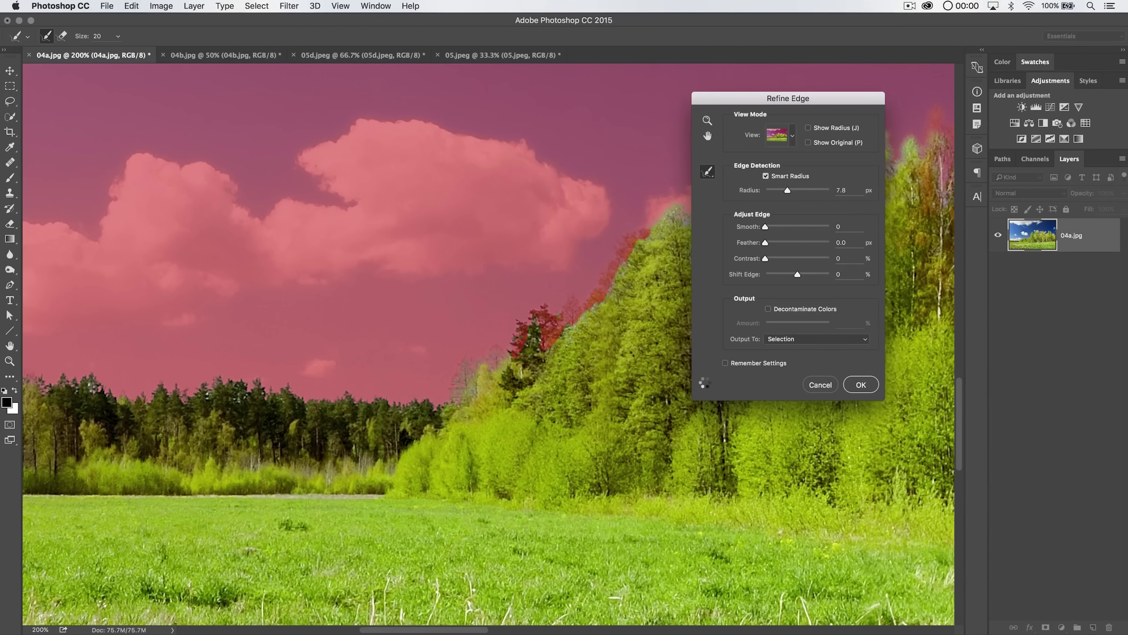
pyautogui.moveTo(639, 235); pyautogui.dragTo(433, 406)
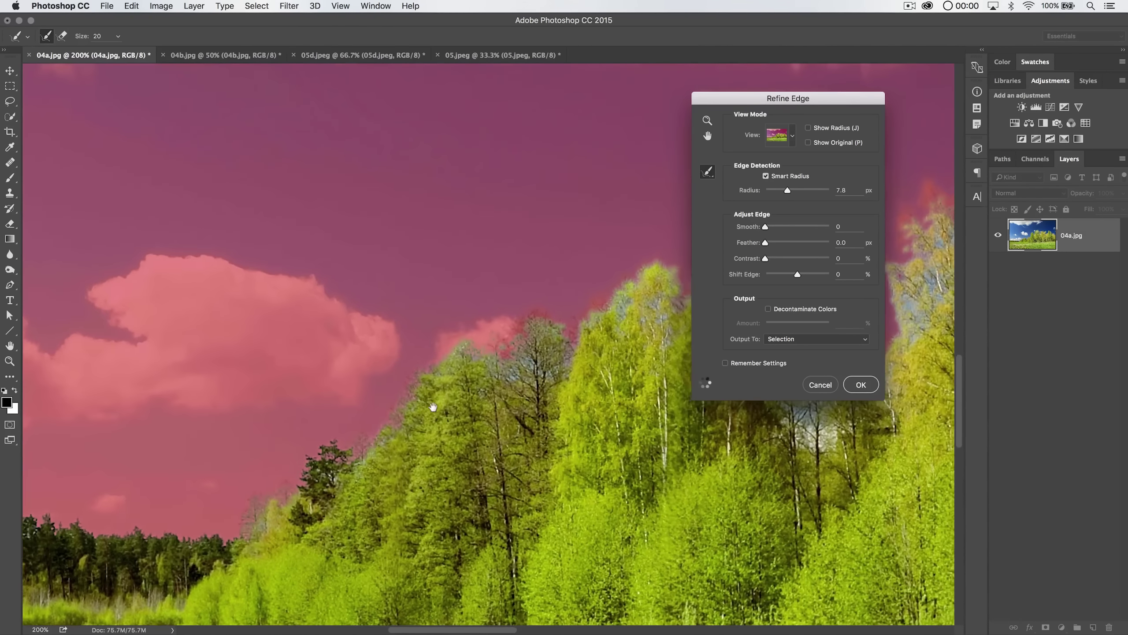
pyautogui.moveTo(446, 360)
pyautogui.mouseDown()
pyautogui.moveTo(475, 343)
pyautogui.moveTo(494, 360)
pyautogui.moveTo(560, 374)
pyautogui.mouseUp()
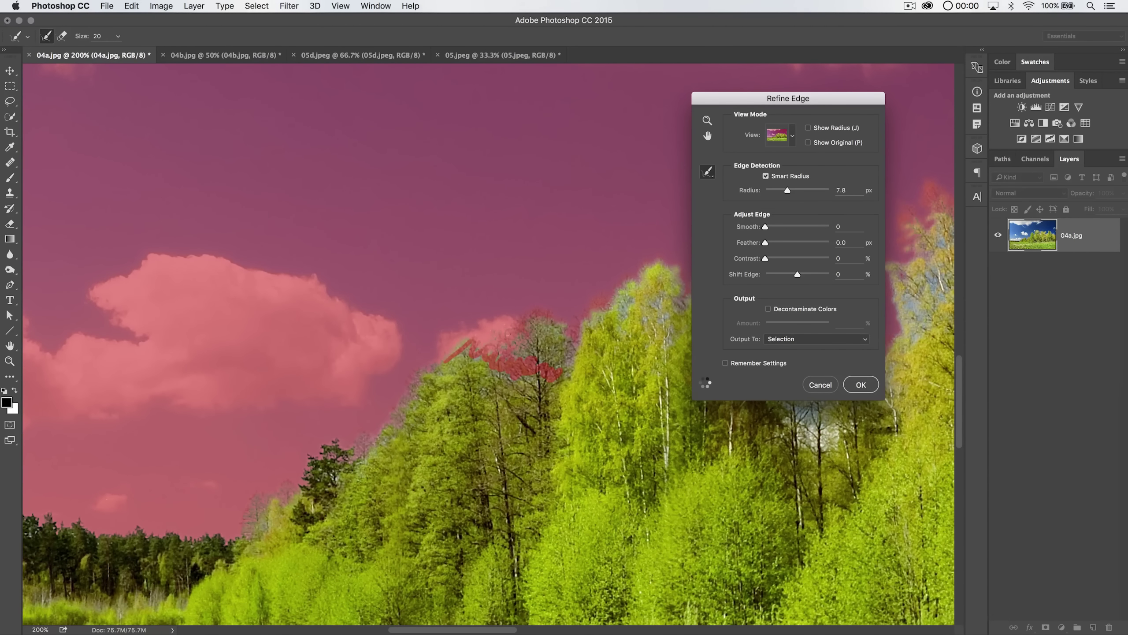
pyautogui.click(559, 329)
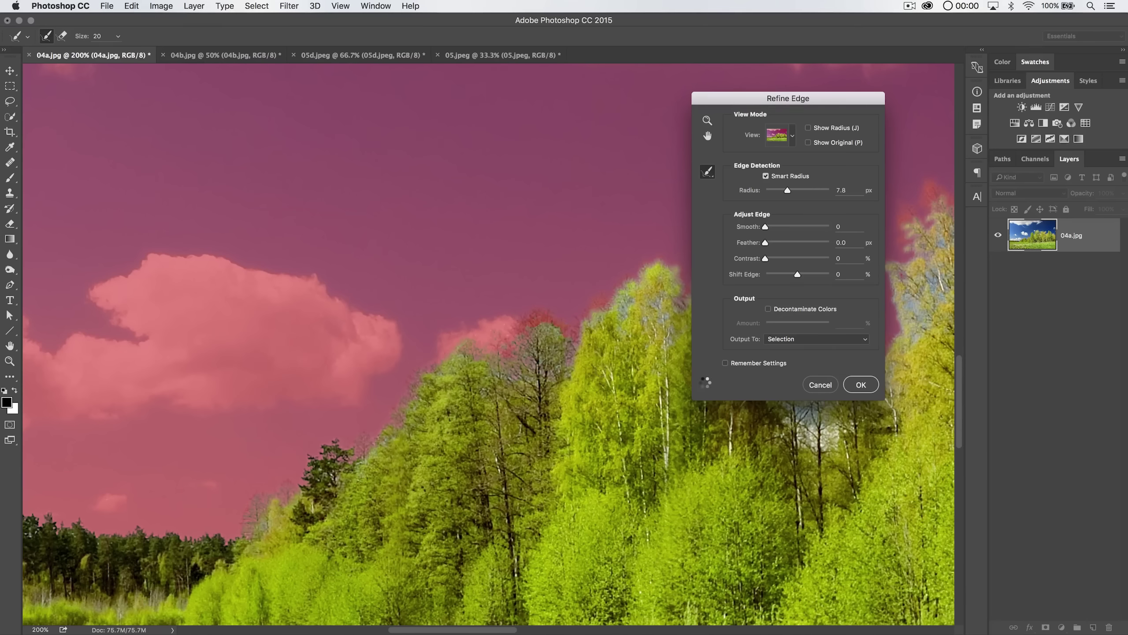
# - Enlarge the Refine Radius brush to 30 and paint along the edges and crowns of the tall birches
pyautogui.moveTo(612, 328)
pyautogui.mouseDown()
pyautogui.moveTo(441, 383)
pyautogui.moveTo(372, 389)
pyautogui.mouseUp()
pyautogui.press(']')
pyautogui.moveTo(630, 356); pyautogui.dragTo(373, 360)
pyautogui.hscroll(10, 488, 347)
pyautogui.scroll(5, 489, 347)
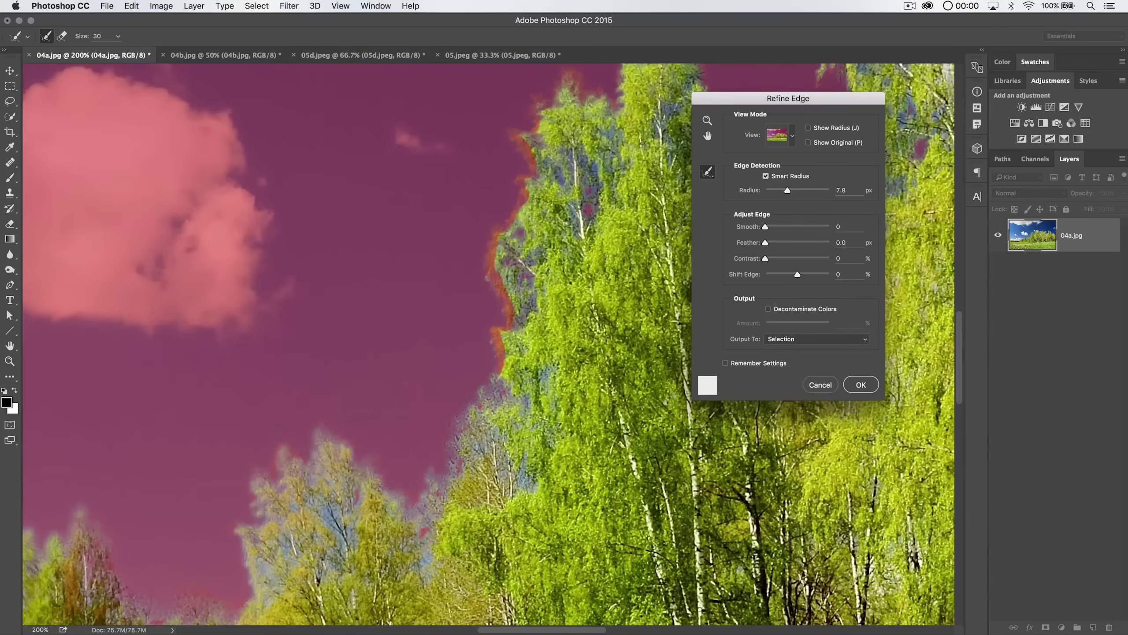
pyautogui.hscroll(10, 489, 347)
pyautogui.scroll(3, 489, 347)
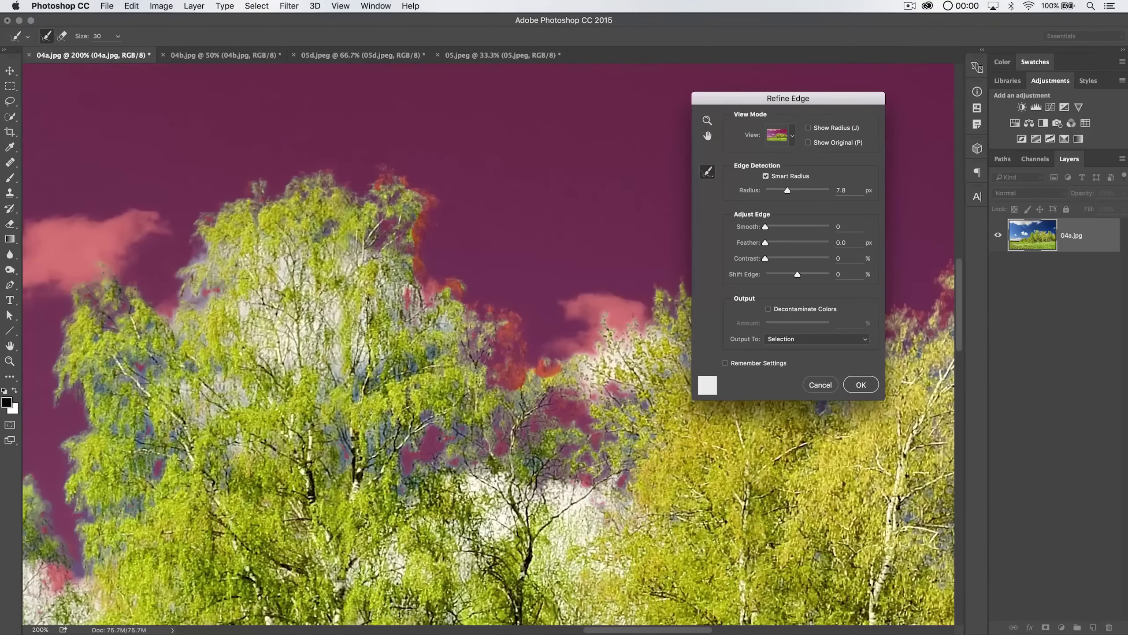
pyautogui.hscroll(10, 489, 346)
pyautogui.scroll(-3, 488, 347)
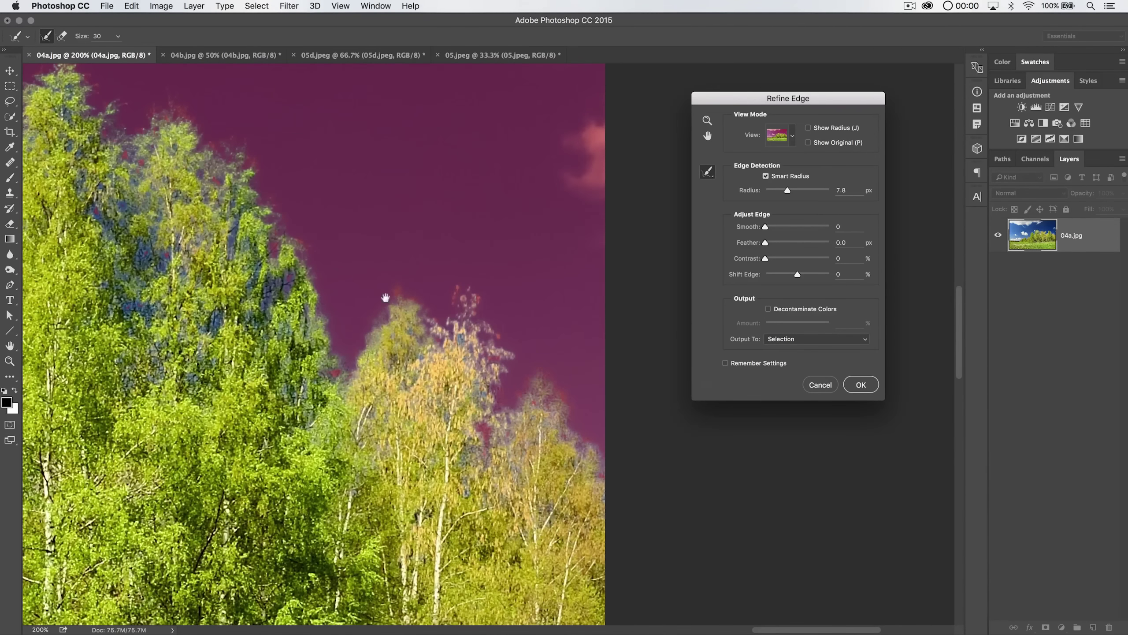
# - Examine the refined overlay mask across the whole group of trees
pyautogui.hscroll(-10, 385, 297)
pyautogui.scroll(3, 385, 297)
pyautogui.press('super+minus')
pyautogui.press('super+minus')
pyautogui.press('super+minus')
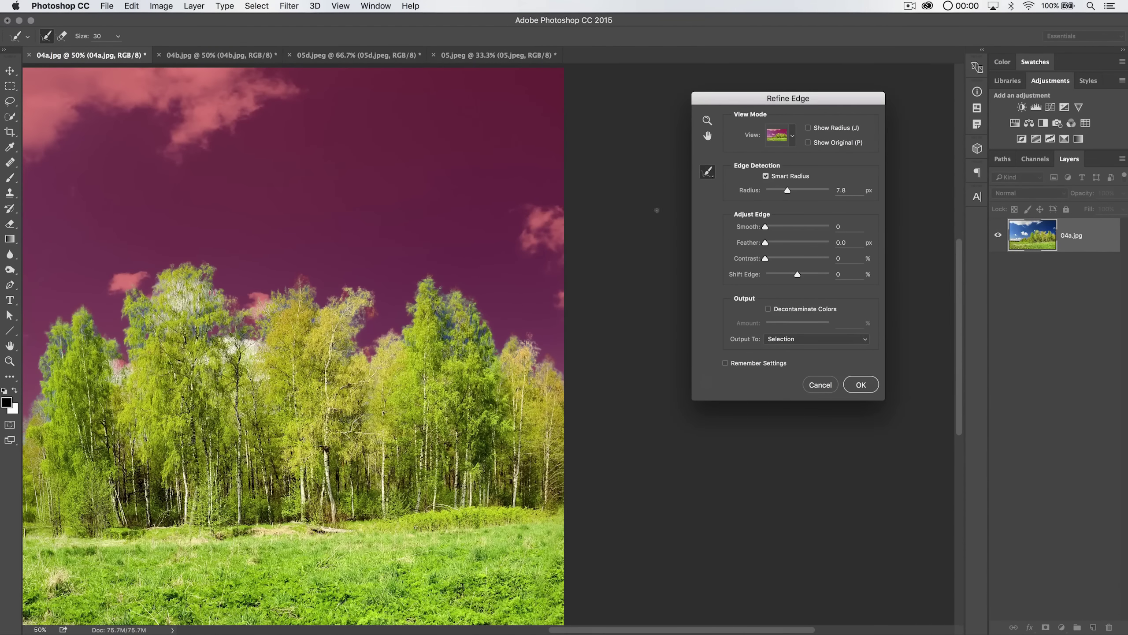
pyautogui.click(711, 169)
pyautogui.click(743, 171)
pyautogui.moveTo(474, 302); pyautogui.dragTo(546, 307)
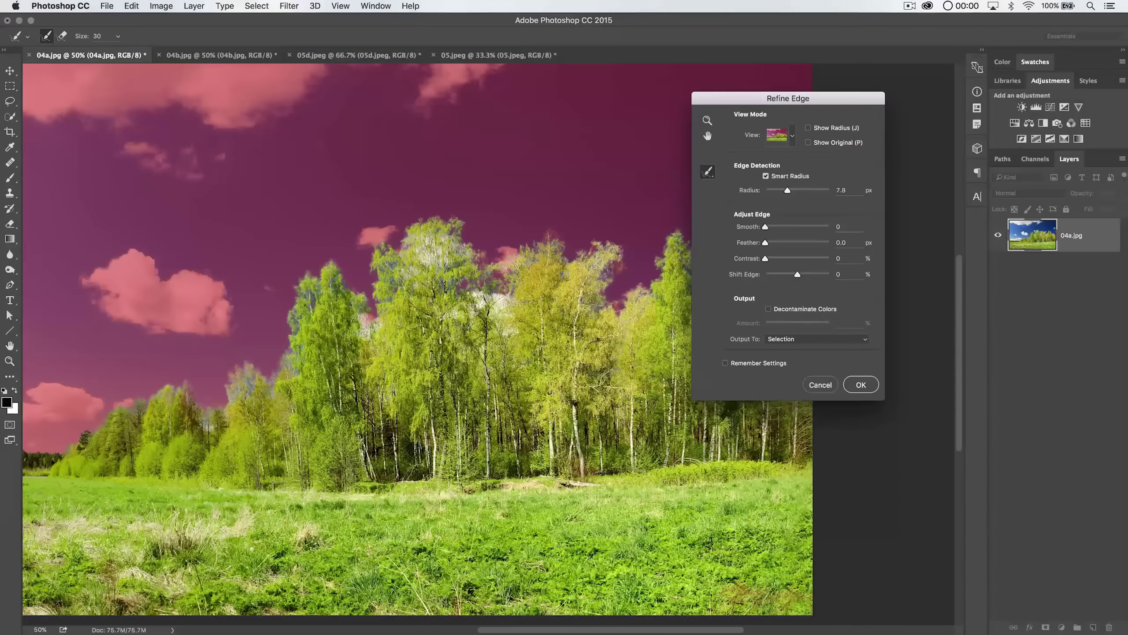
pyautogui.moveTo(294, 347); pyautogui.dragTo(256, 391)
# - Examine the mask at high magnification around the central birch crowns and the cloud gaps between their branches
pyautogui.press('super+plus')
pyautogui.press('super+plus')
pyautogui.press('super+plus')
pyautogui.press('super+plus')
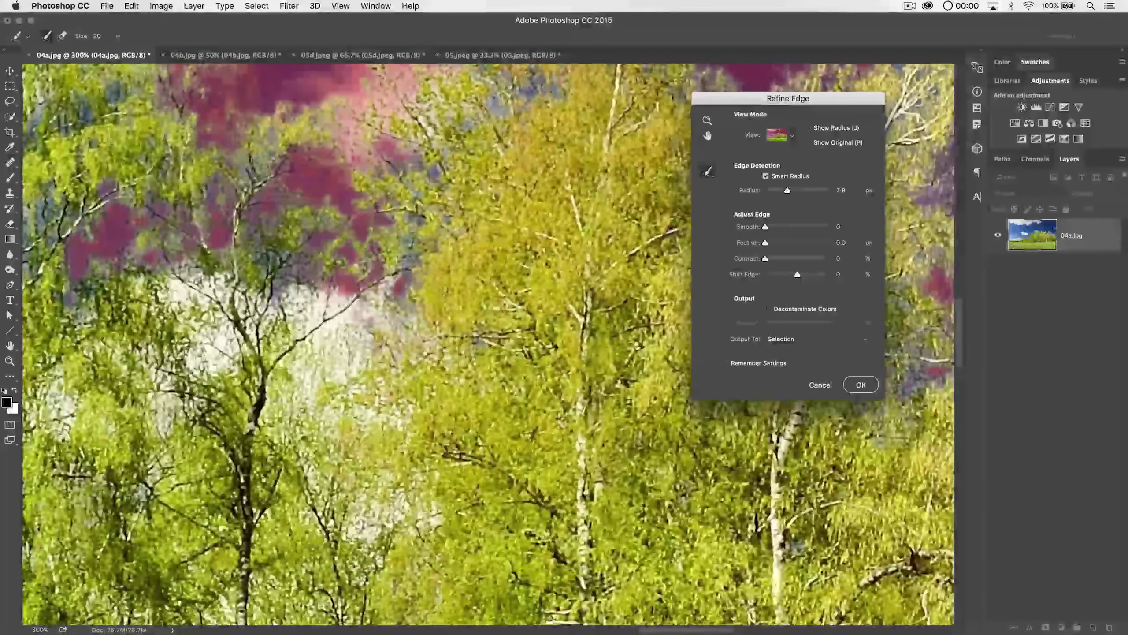
pyautogui.moveTo(348, 369); pyautogui.dragTo(490, 529)
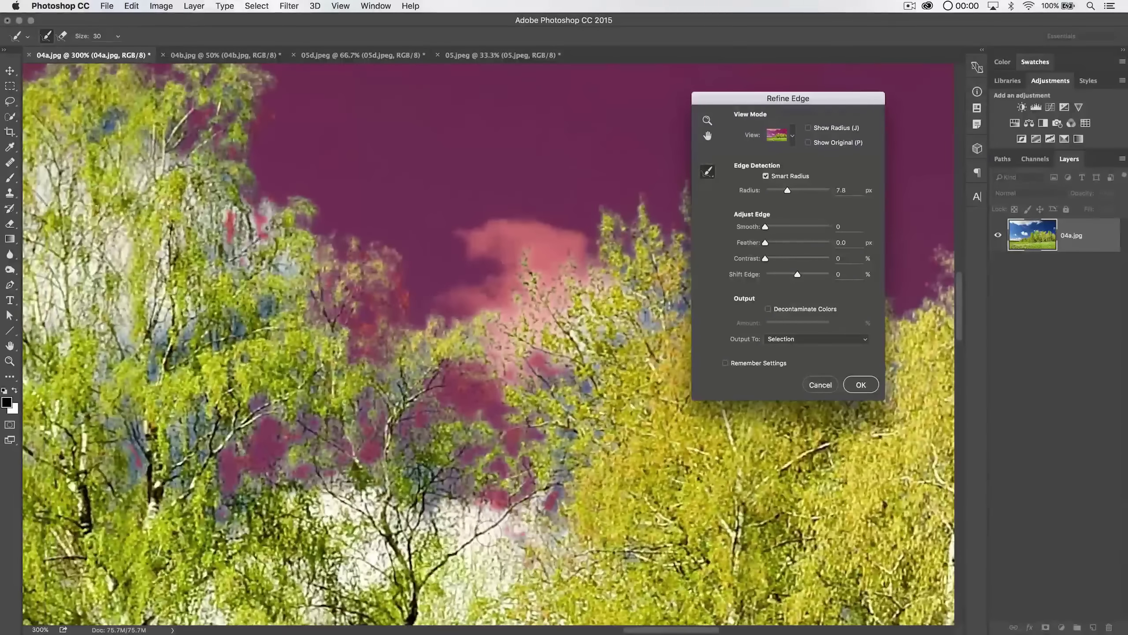
pyautogui.press('super+minus')
pyautogui.moveTo(349, 272); pyautogui.dragTo(494, 307)
pyautogui.scroll(1, 494, 308)
pyautogui.hscroll(-2, 494, 307)
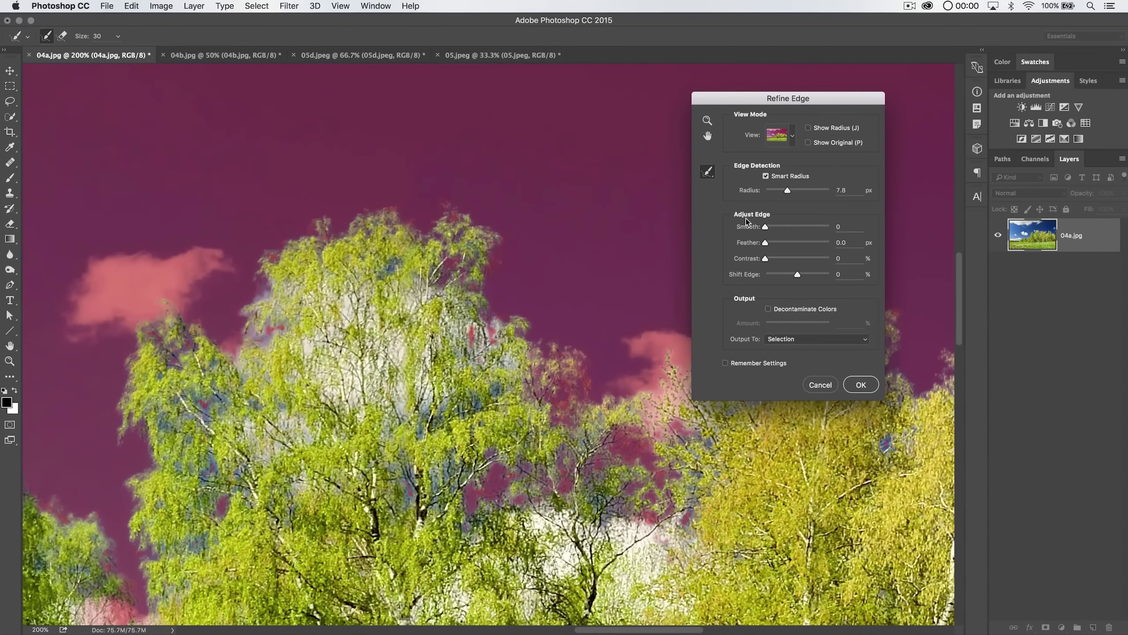
# - Enable Decontaminate Colors at 27% and set Shift Edge to -13%
pyautogui.click(773, 310)
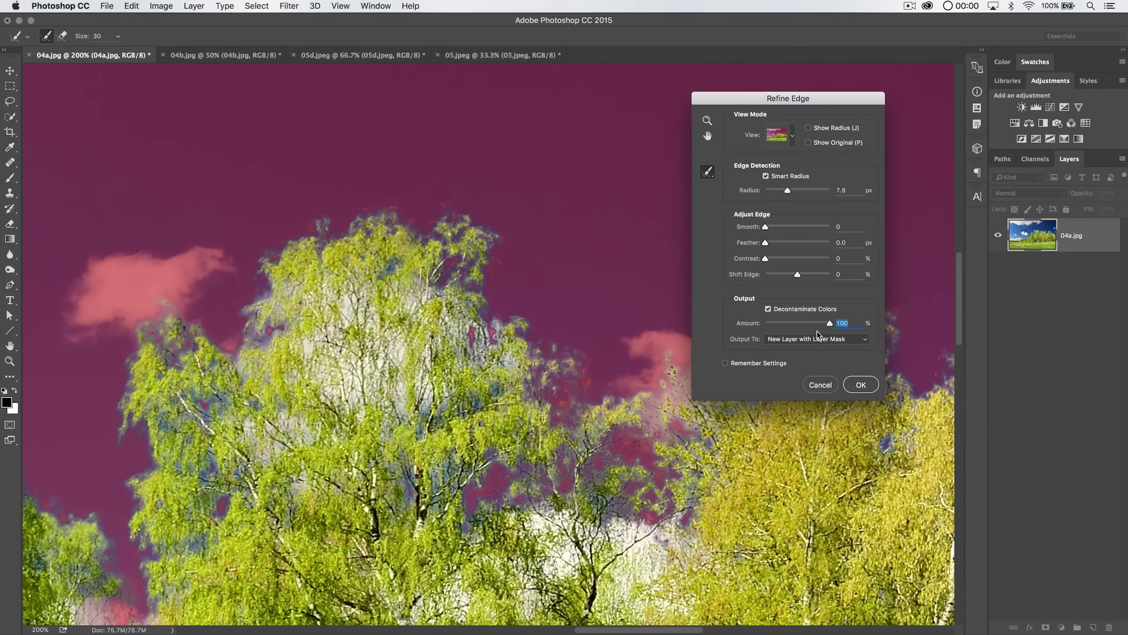
pyautogui.moveTo(828, 323); pyautogui.dragTo(783, 323)
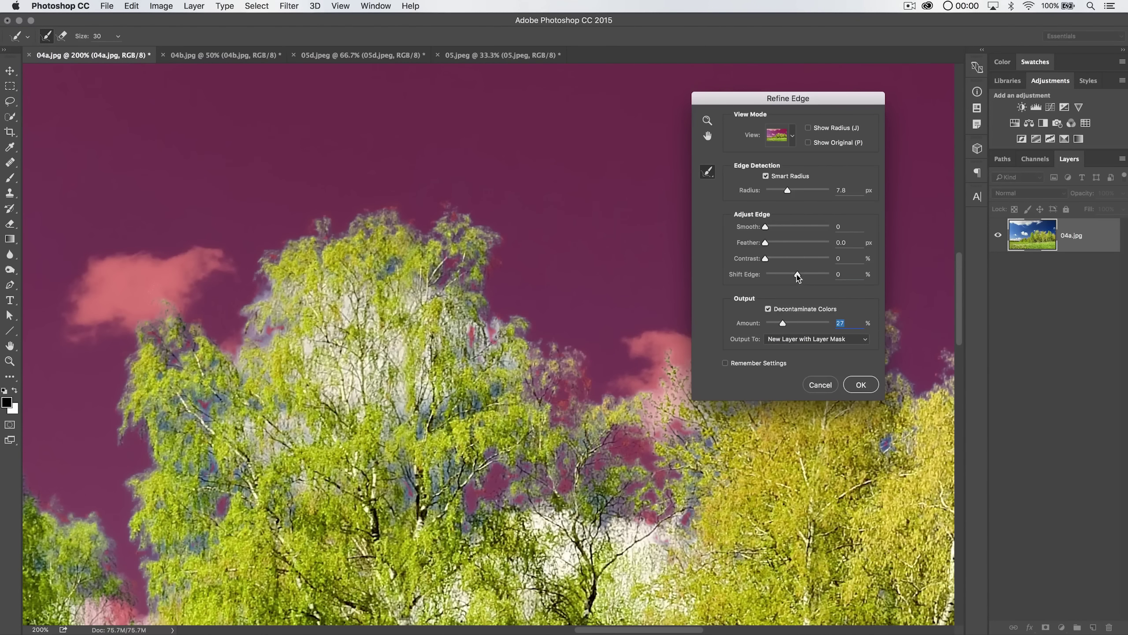
pyautogui.moveTo(798, 276); pyautogui.dragTo(794, 275)
pyautogui.moveTo(794, 275); pyautogui.dragTo(793, 275)
# - Output the refined sky selection as New Layer with Layer Mask
pyautogui.click(793, 340)
pyautogui.click(821, 341)
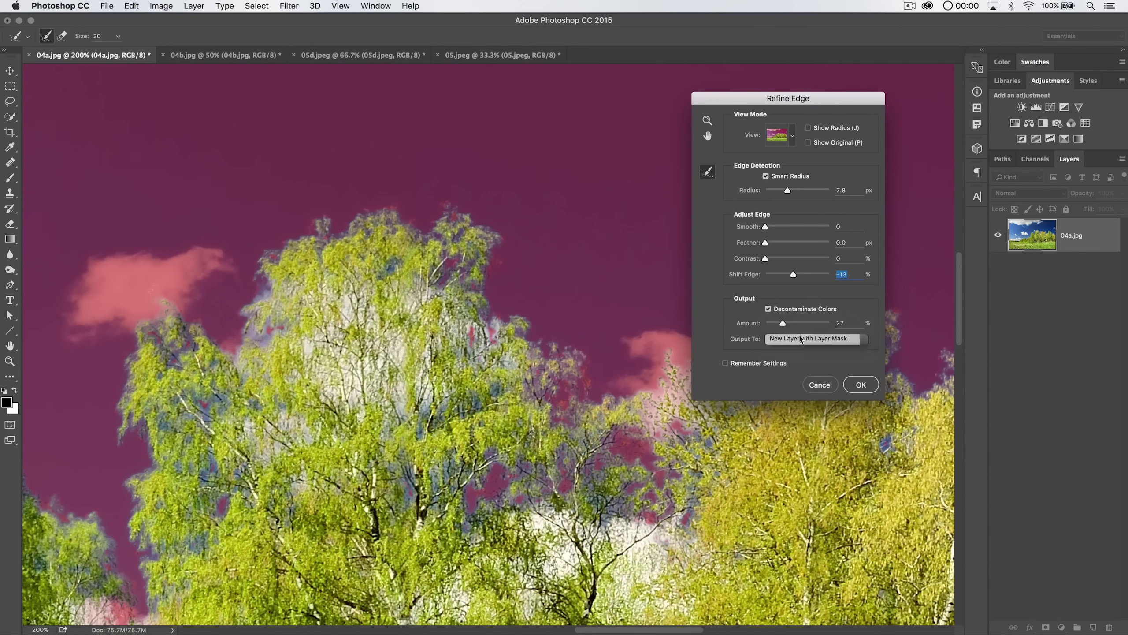
pyautogui.click(861, 385)
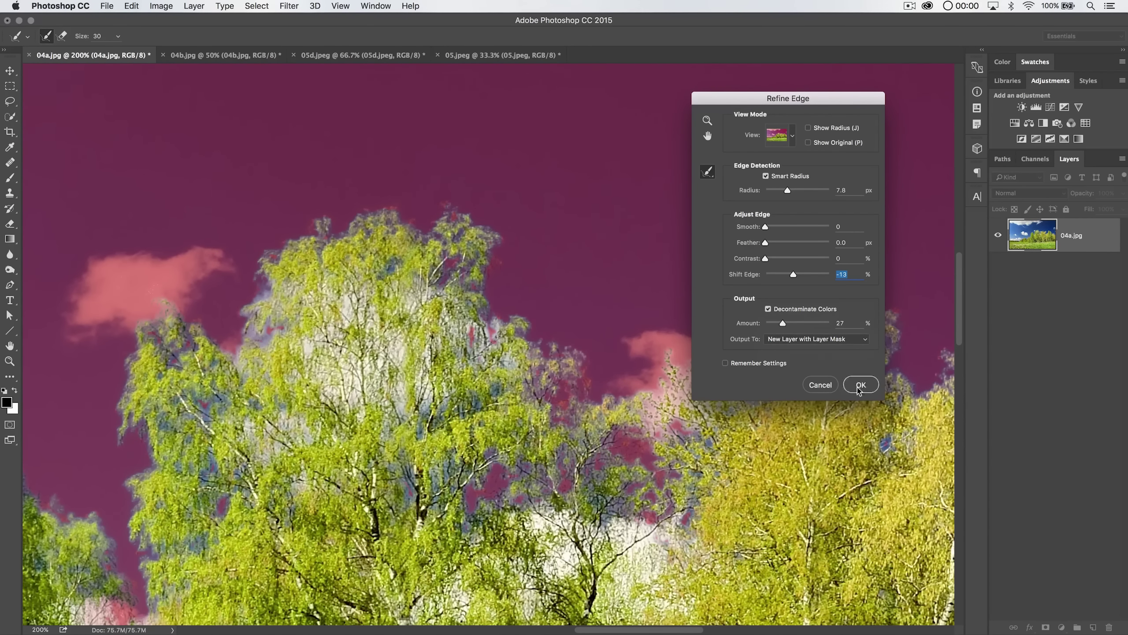
# - Show the original 04a.jpg layer and hide the masked sky layer above it
pyautogui.press('super+minus')
pyautogui.press('super+minus')
pyautogui.press('super+minus')
pyautogui.press('super+minus')
pyautogui.press('super+minus')
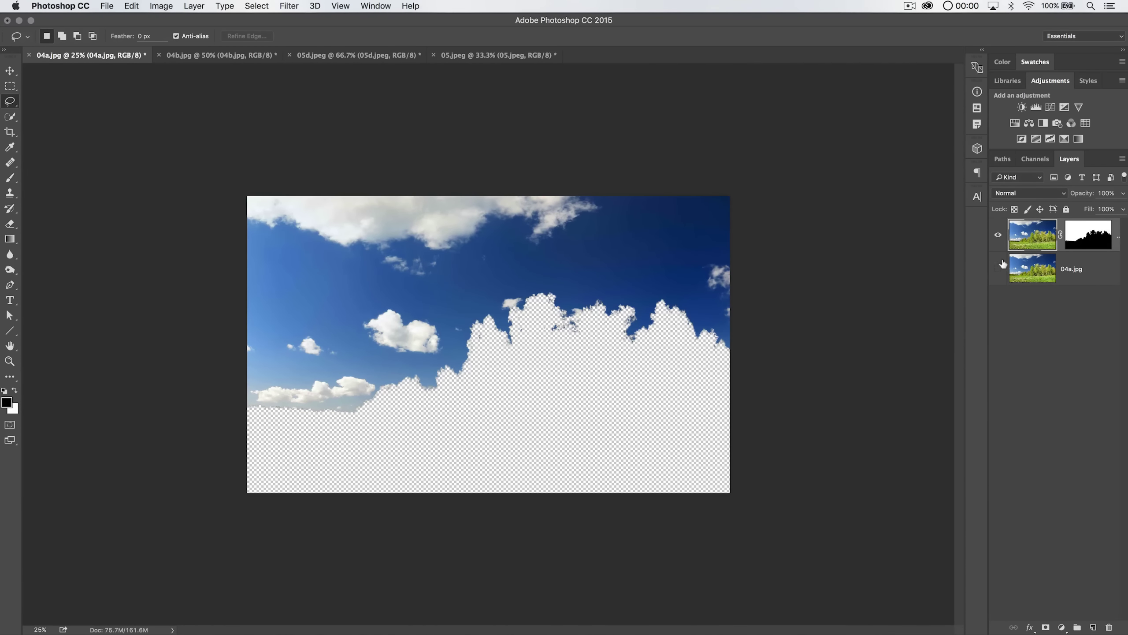
pyautogui.click(998, 270)
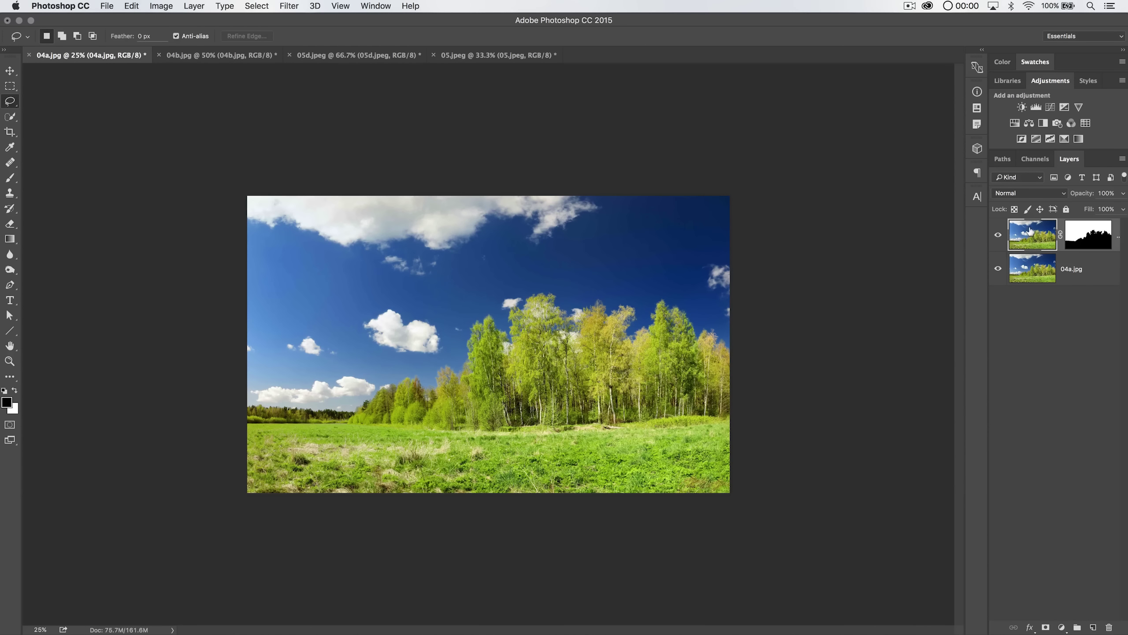
pyautogui.click(998, 234)
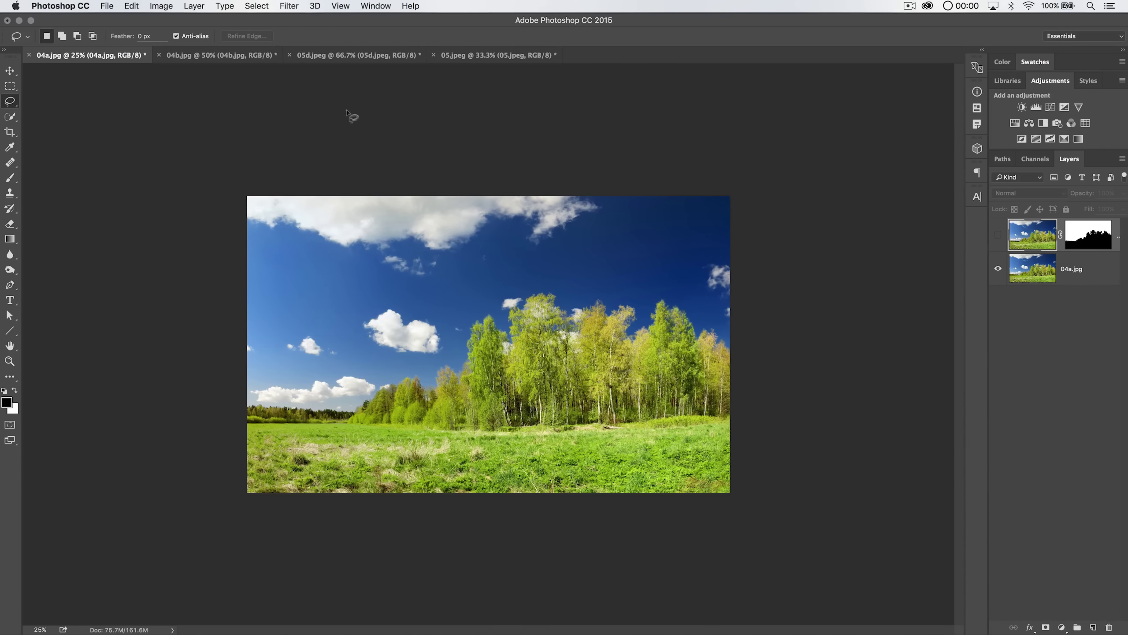
# - Bring the 04b.jpg image into the 04a.jpg document as a new layer in the middle of the canvas
pyautogui.click(200, 57)
pyautogui.press('v')
pyautogui.moveTo(489, 288); pyautogui.dragTo(108, 59)
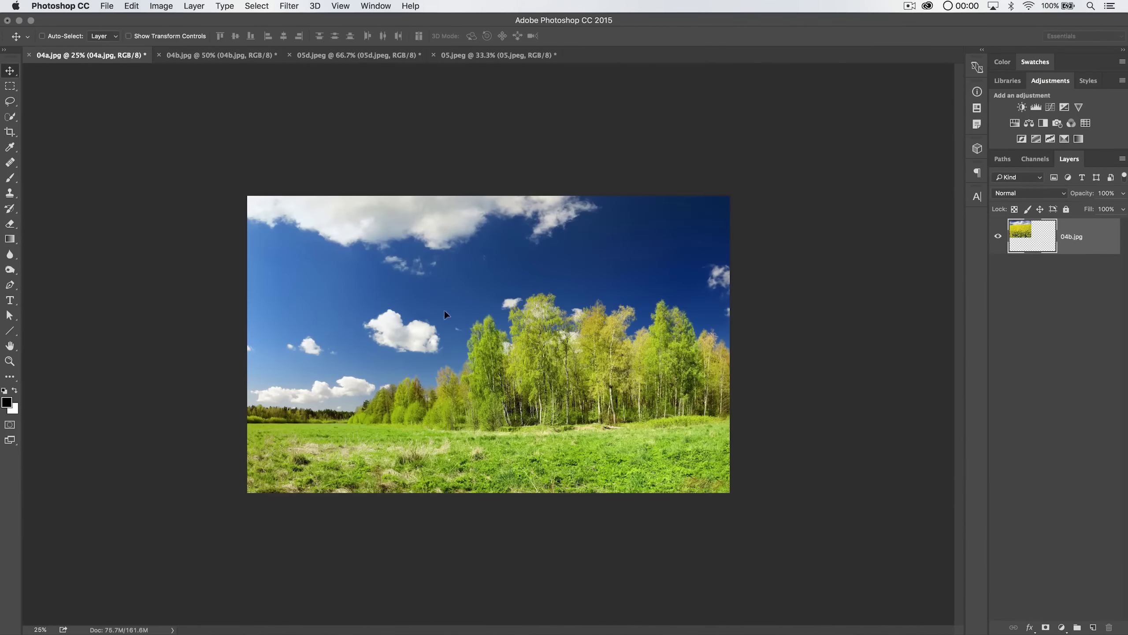
pyautogui.moveTo(504, 336); pyautogui.dragTo(493, 323)
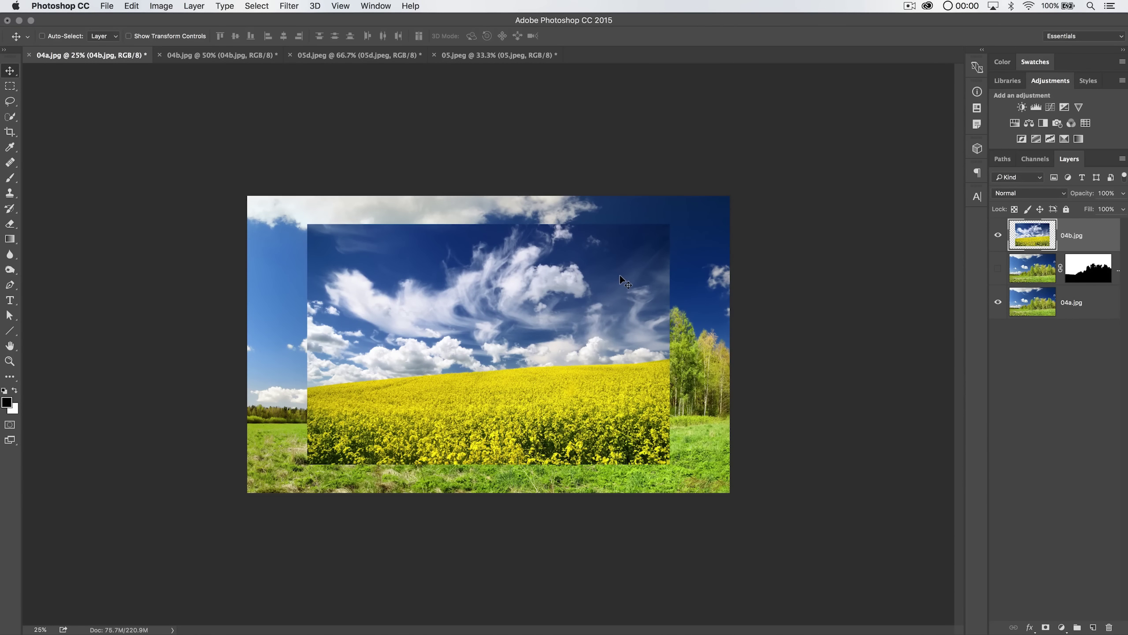
# - Scale the 04b.jpg layer to about 134% with Free Transform and align its upper edge so it covers the canvas
pyautogui.press('super+t')
pyautogui.moveTo(672, 221); pyautogui.dragTo(740, 203)
pyautogui.moveTo(627, 255); pyautogui.dragTo(625, 265)
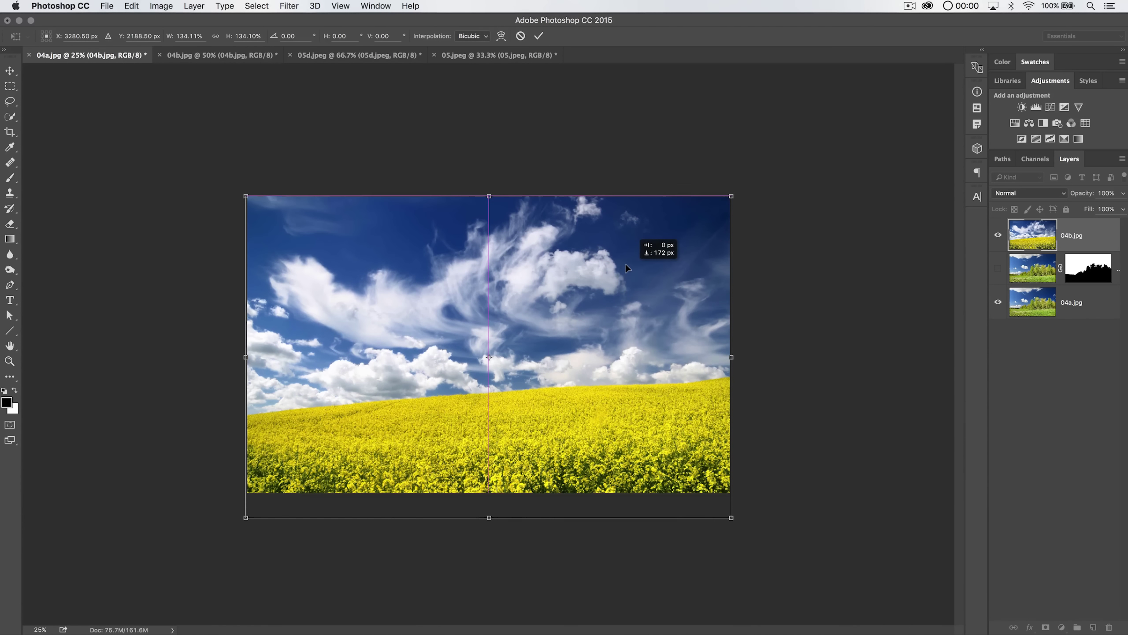
pyautogui.press('Up')
pyautogui.press('Up')
pyautogui.press('Up')
pyautogui.press('Up')
pyautogui.press('Up')
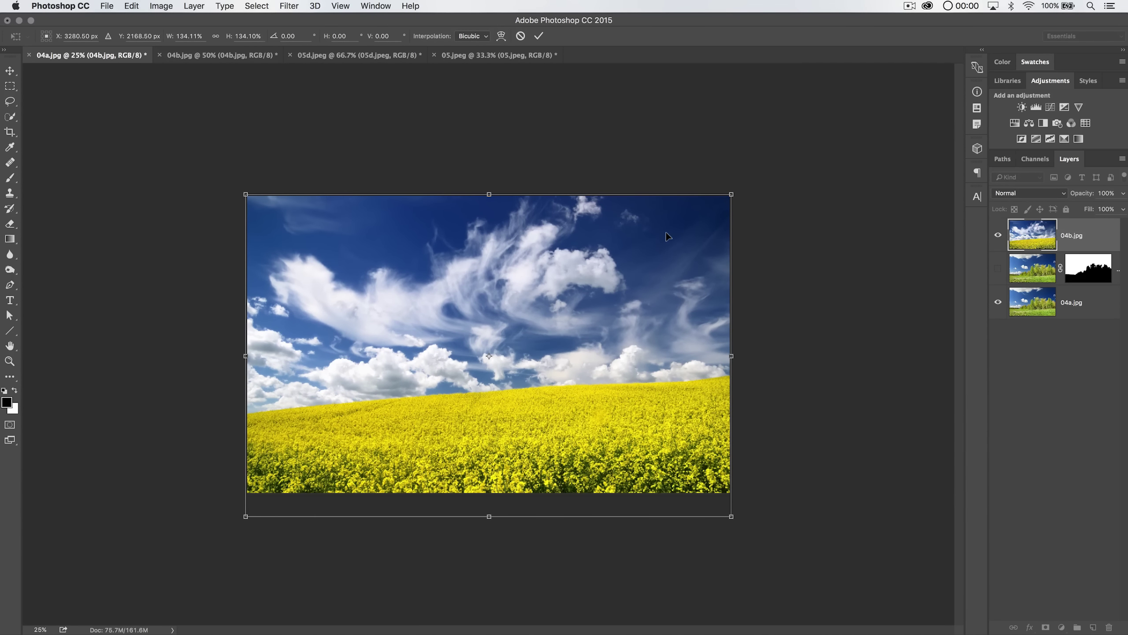
pyautogui.press('Return')
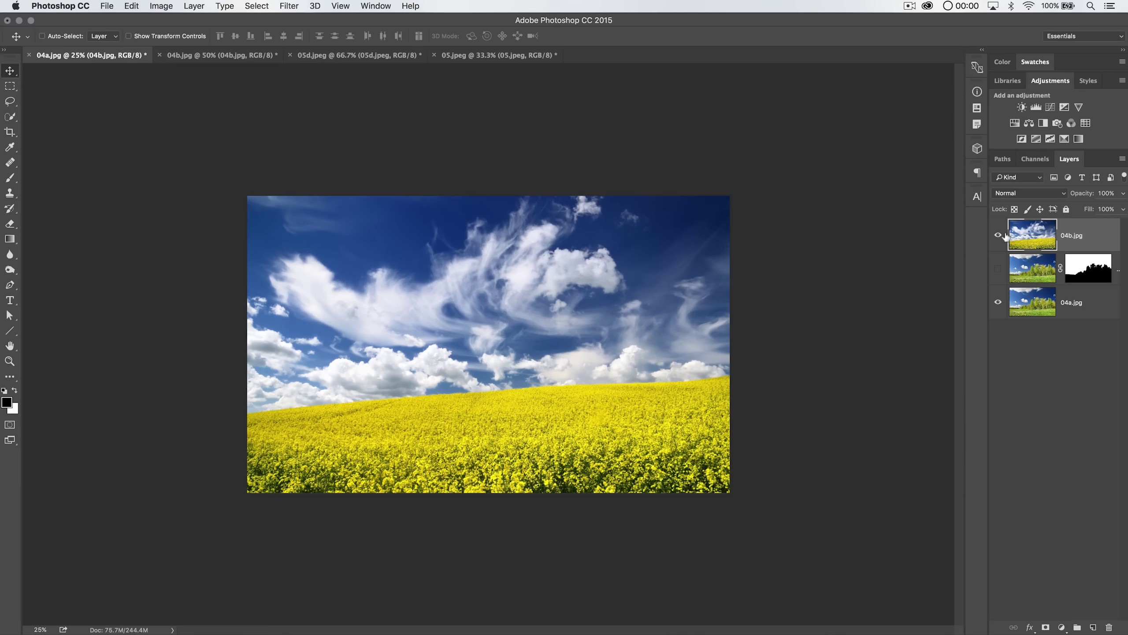
# - Copy the layer mask from the hidden sky layer onto the 04b.jpg layer
pyautogui.click(1087, 266)
pyautogui.moveTo(1088, 262); pyautogui.dragTo(1088, 235)
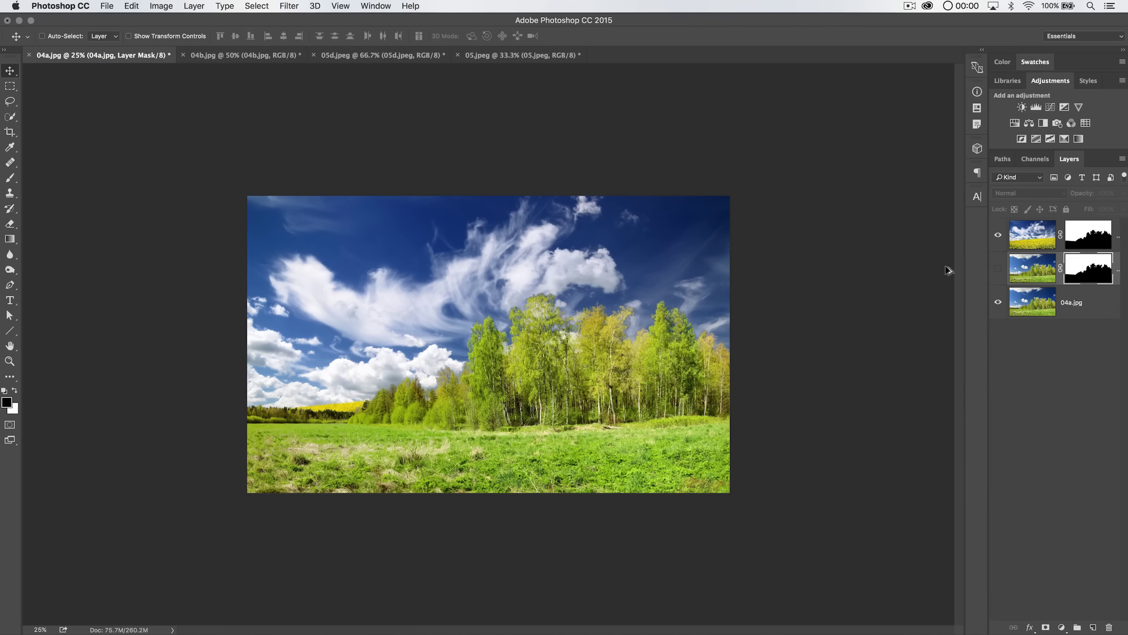
# - Activate the 04b.jpg layer's mask and set the Brush tool's blending mode to Soft Light
pyautogui.press('super+plus')
pyautogui.press('super+plus')
pyautogui.press('super+plus')
pyautogui.press('super+plus')
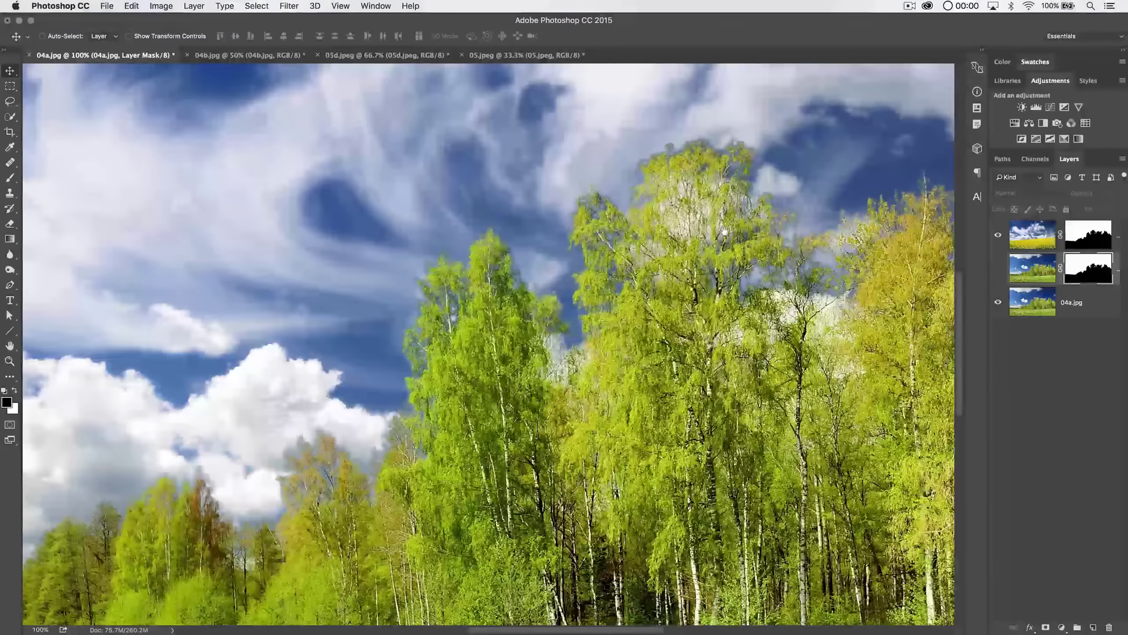
pyautogui.moveTo(725, 232); pyautogui.dragTo(636, 271)
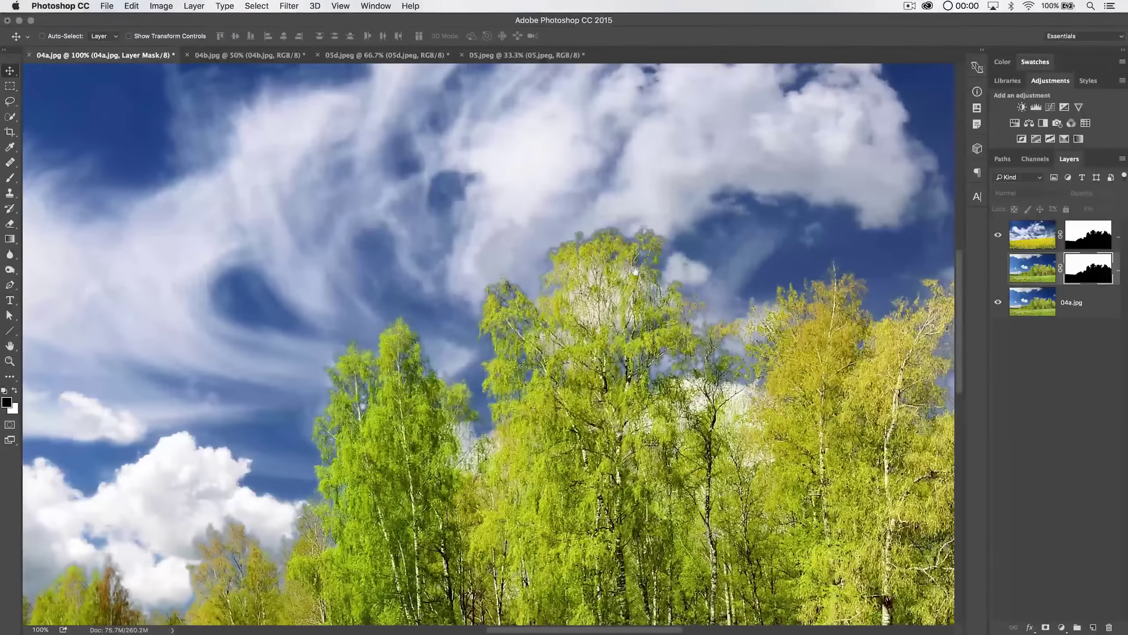
pyautogui.press('super+plus')
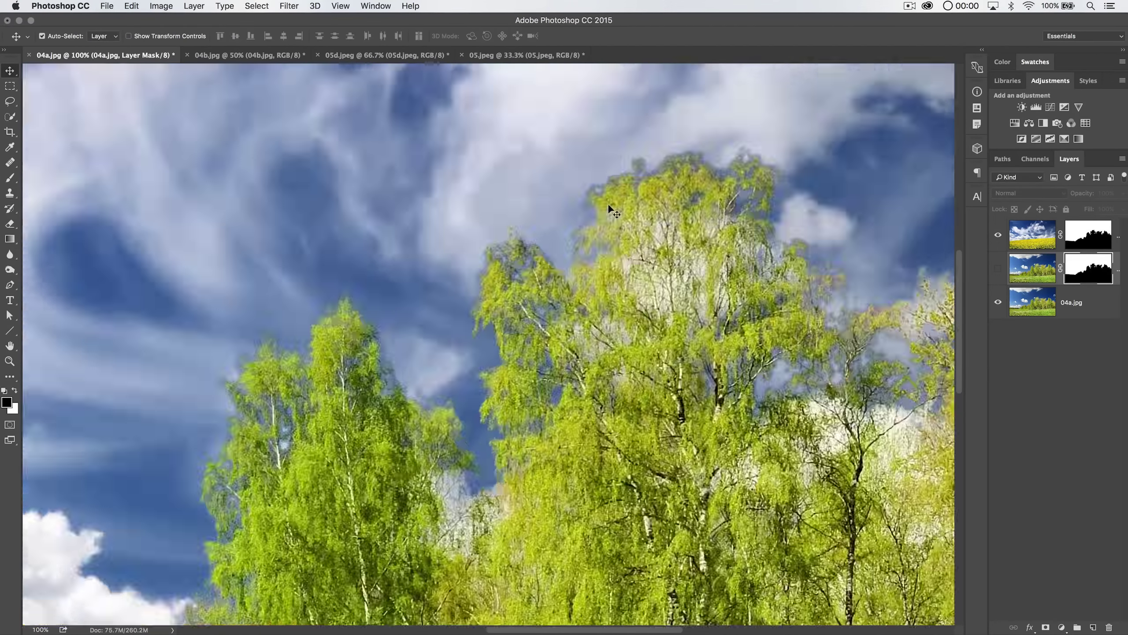
pyautogui.press('b')
pyautogui.click(142, 36)
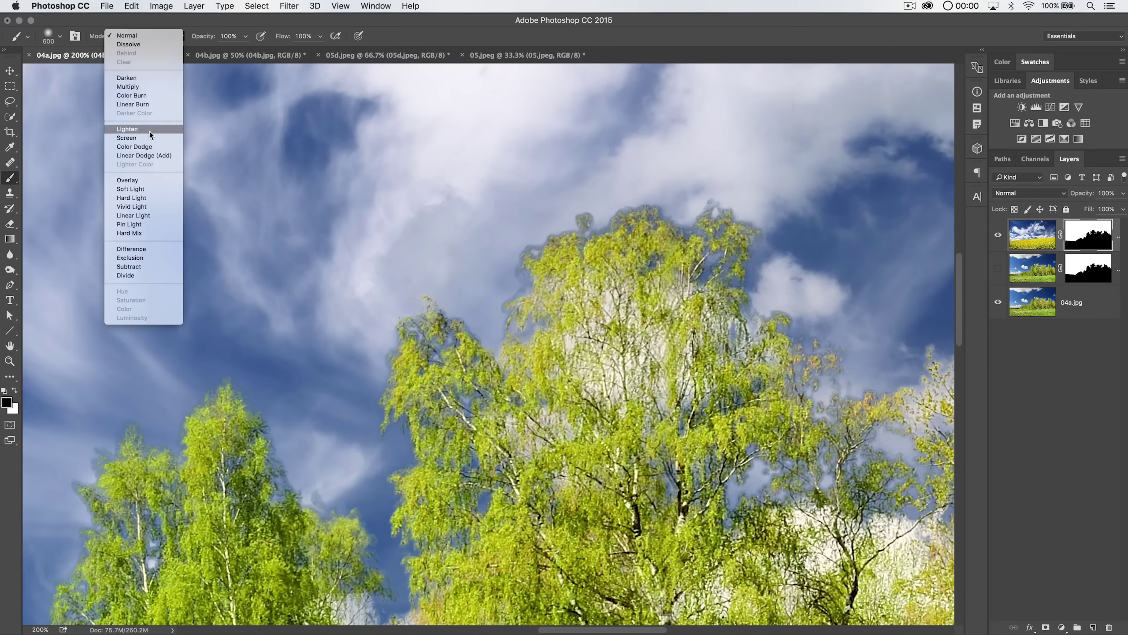
pyautogui.click(144, 190)
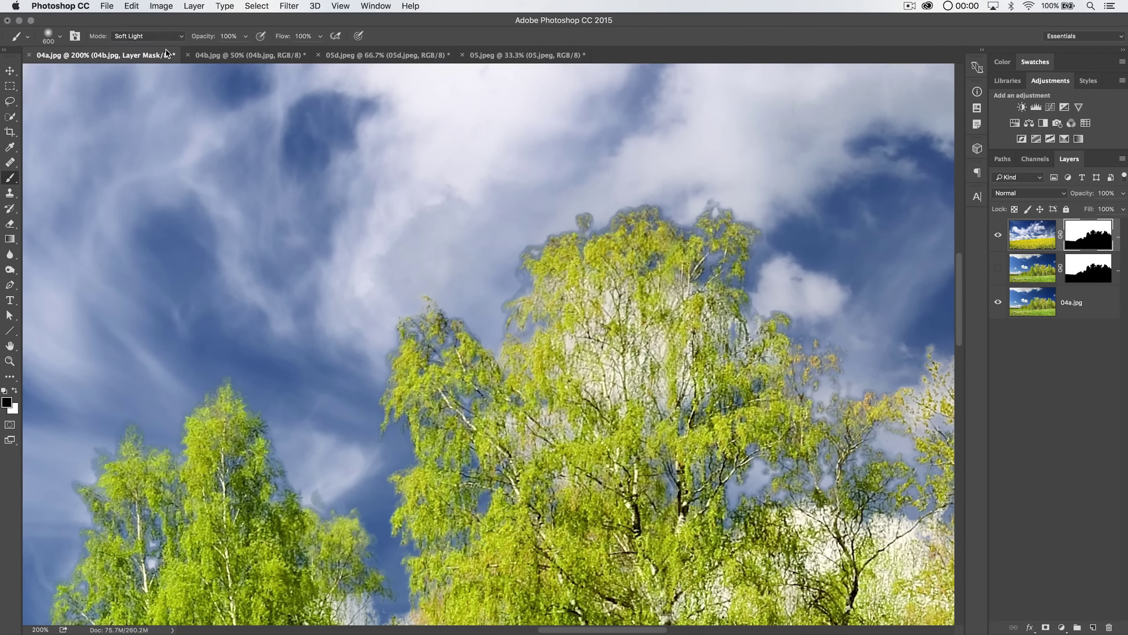
# - Examine the tree edges in the 04b.jpg layer mask on its own and return to the normal image view
pyautogui.press('super+minus')
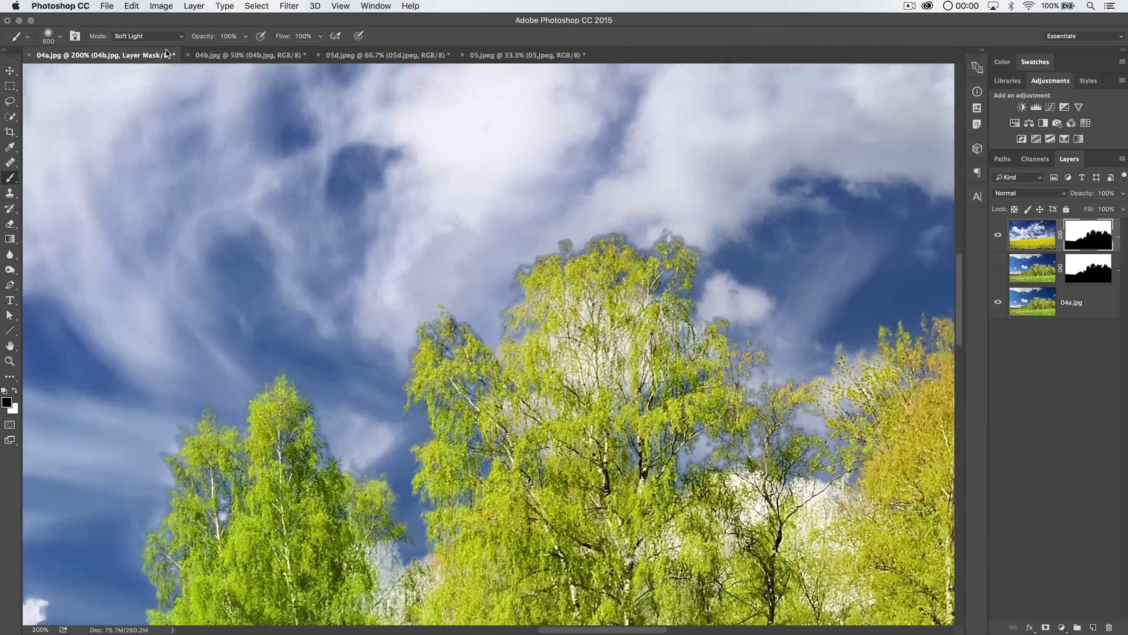
pyautogui.press('super+minus')
pyautogui.keyDown('alt'); pyautogui.click(1077, 233); pyautogui.keyUp('alt')
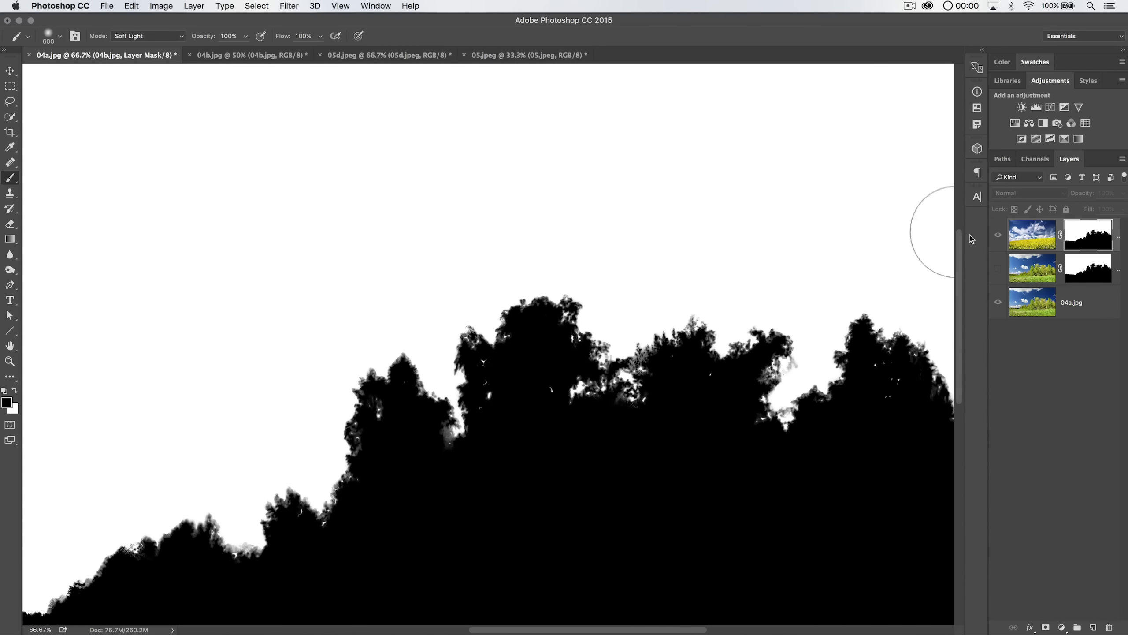
pyautogui.keyDown('alt'); pyautogui.click(1082, 232); pyautogui.keyUp('alt')
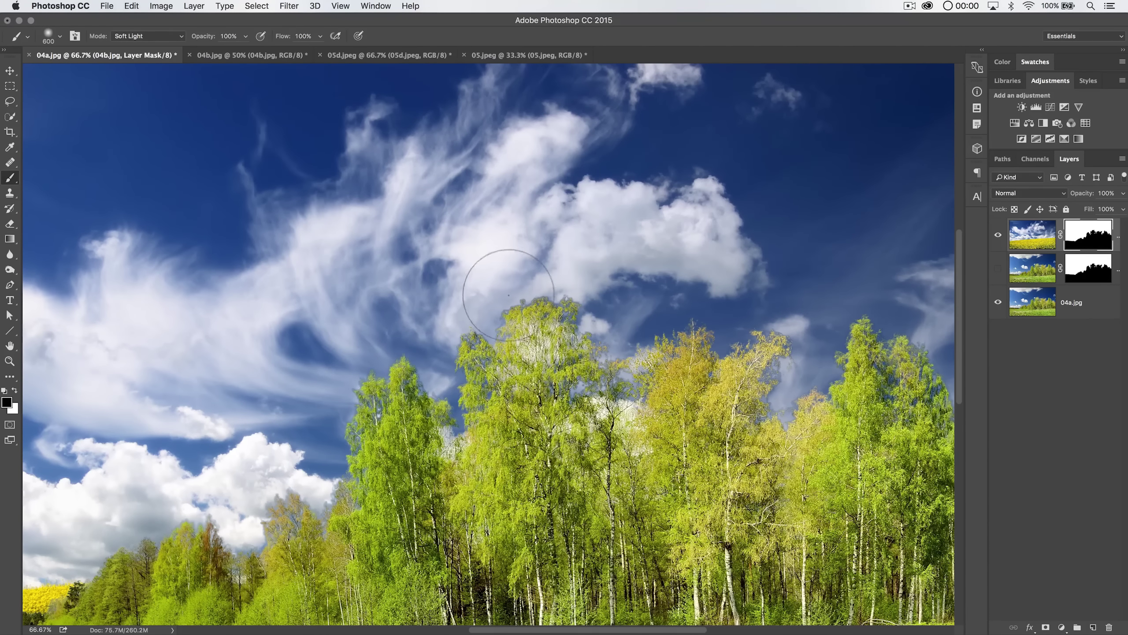
# - Paint white on the mask with a 175 px Soft Light brush along the crown of the tallest birch to remove the fringe
pyautogui.press('super+1')
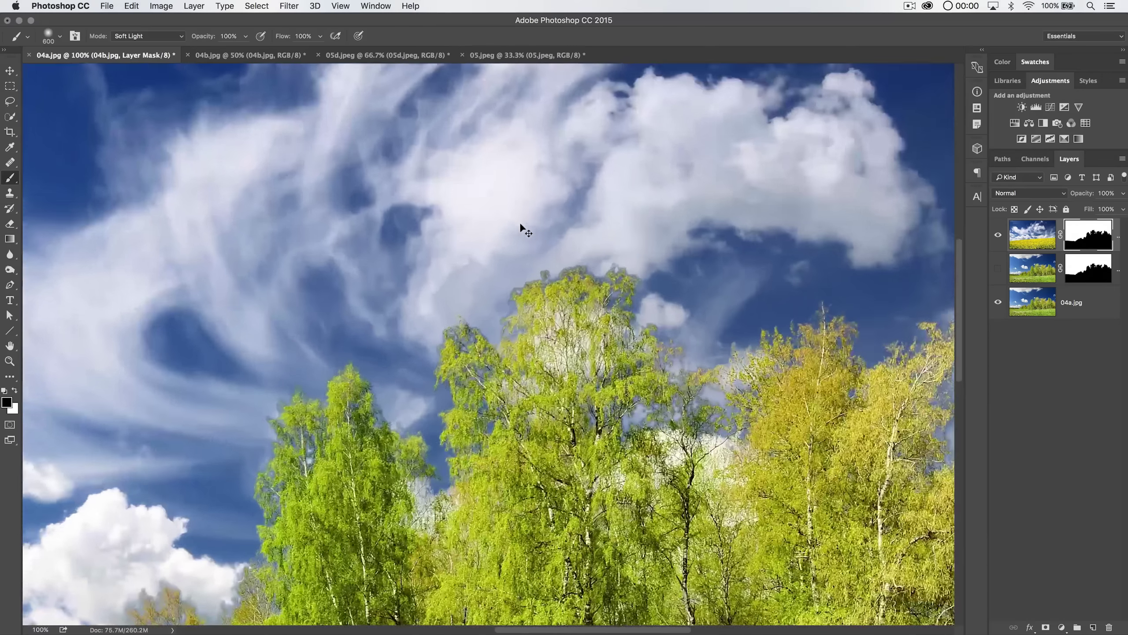
pyautogui.press('super+plus')
pyautogui.click(15, 390)
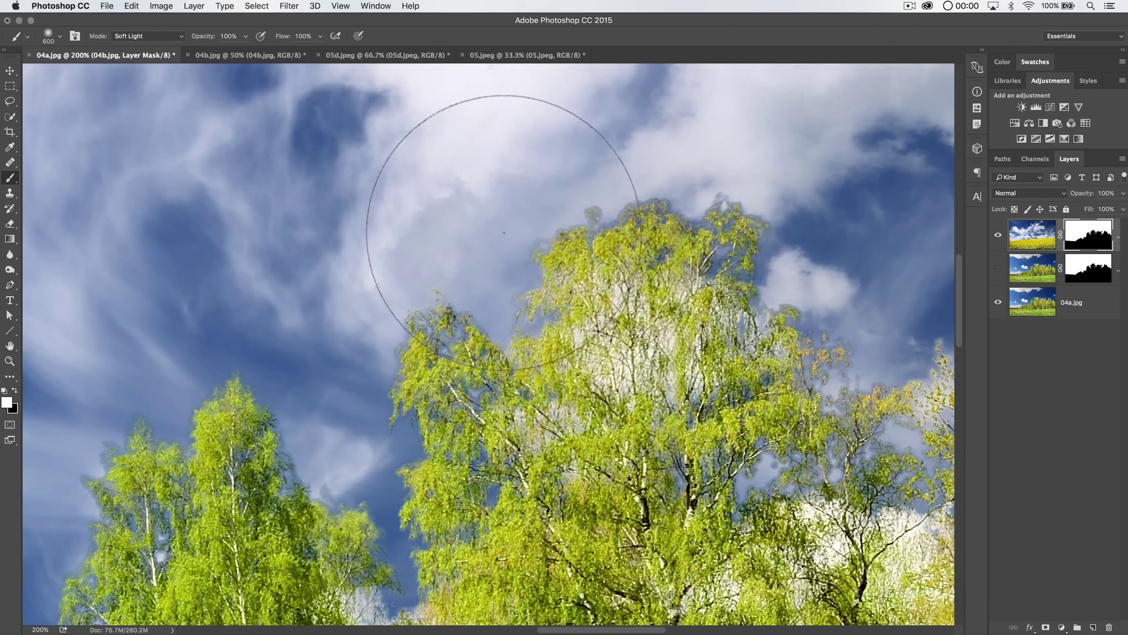
pyautogui.press('[')
pyautogui.press('[')
pyautogui.press('[')
pyautogui.press('[')
pyautogui.press('[')
pyautogui.press('[')
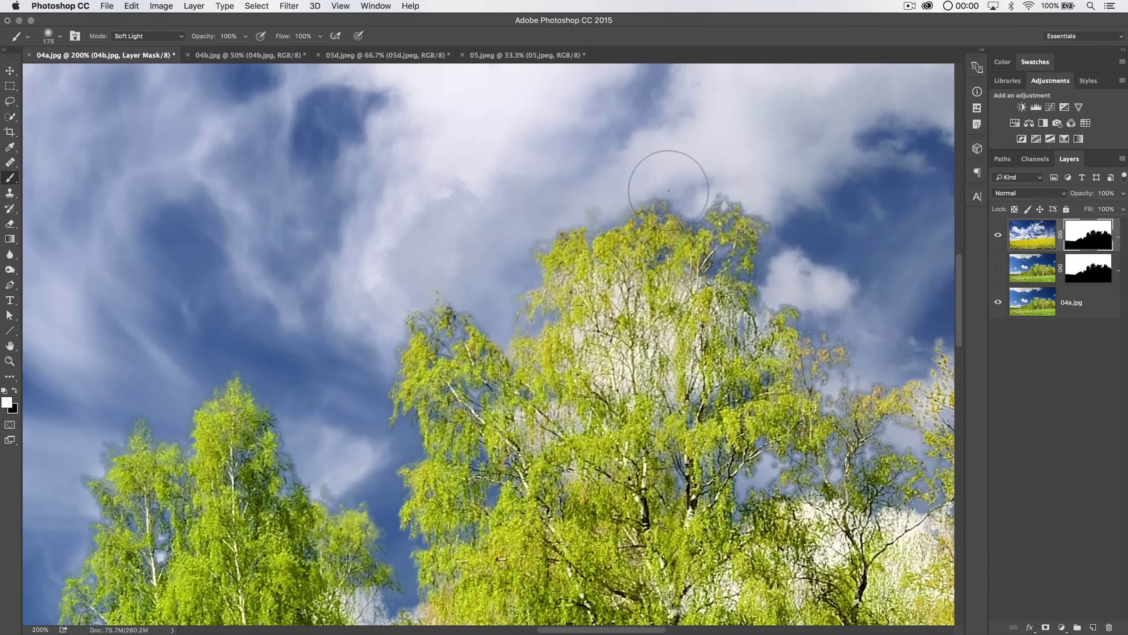
pyautogui.moveTo(666, 191)
pyautogui.mouseDown()
pyautogui.moveTo(717, 202)
pyautogui.moveTo(752, 184)
pyautogui.moveTo(791, 259)
pyautogui.mouseUp()
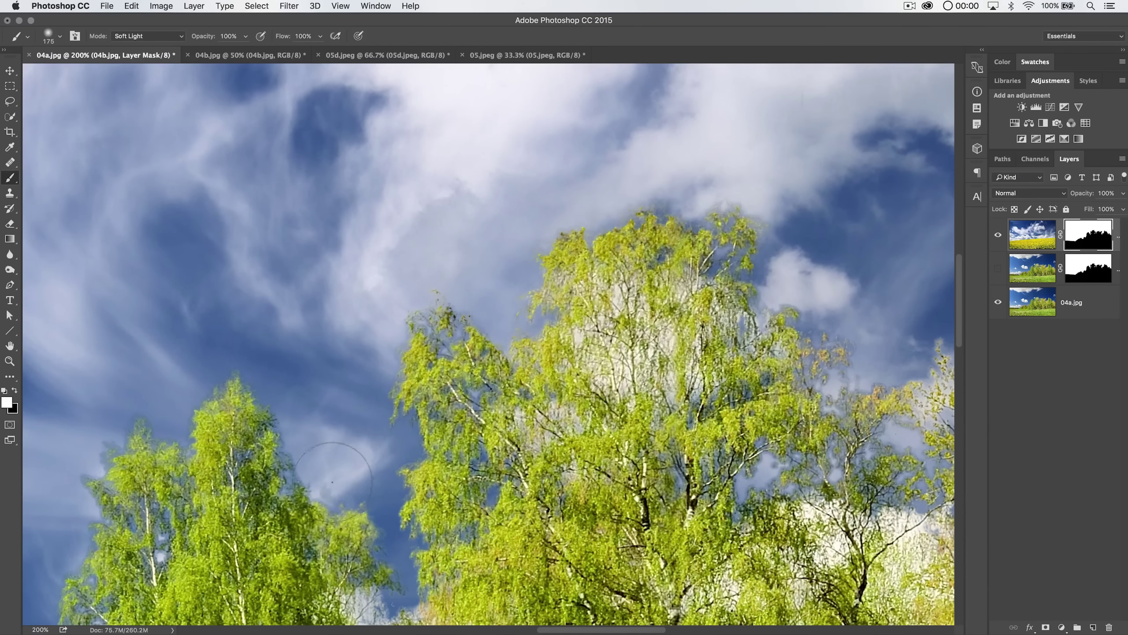
# - Paint white on the mask along the edges of the green birches and smaller trees left of the tallest birch
pyautogui.moveTo(377, 307); pyautogui.dragTo(611, 236)
pyautogui.moveTo(440, 273); pyautogui.dragTo(432, 298)
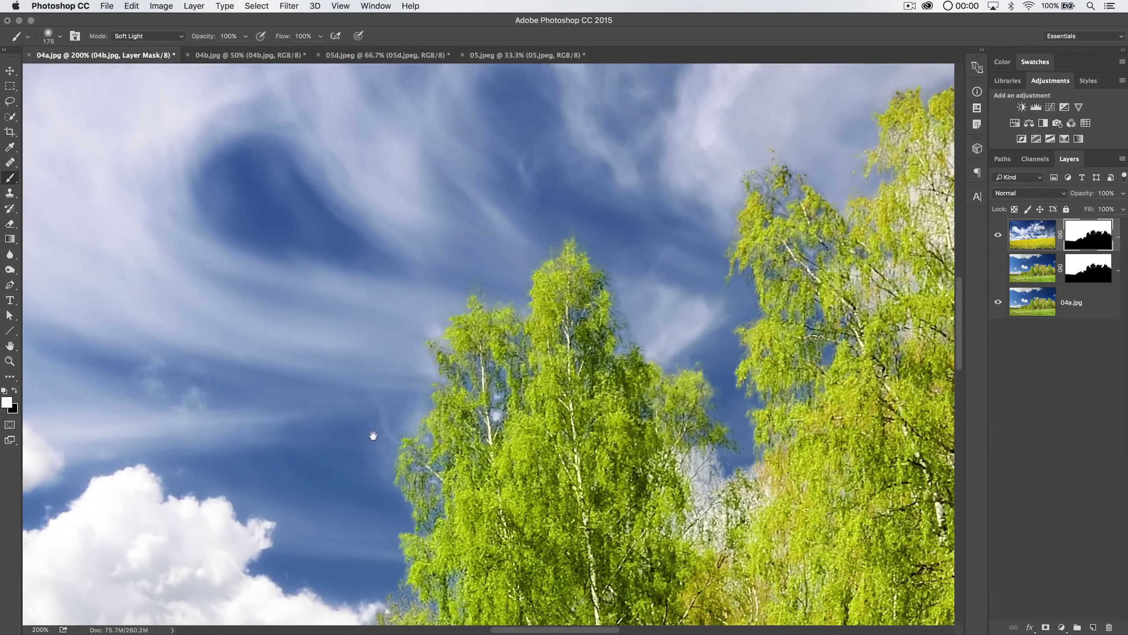
pyautogui.moveTo(374, 436); pyautogui.dragTo(481, 197)
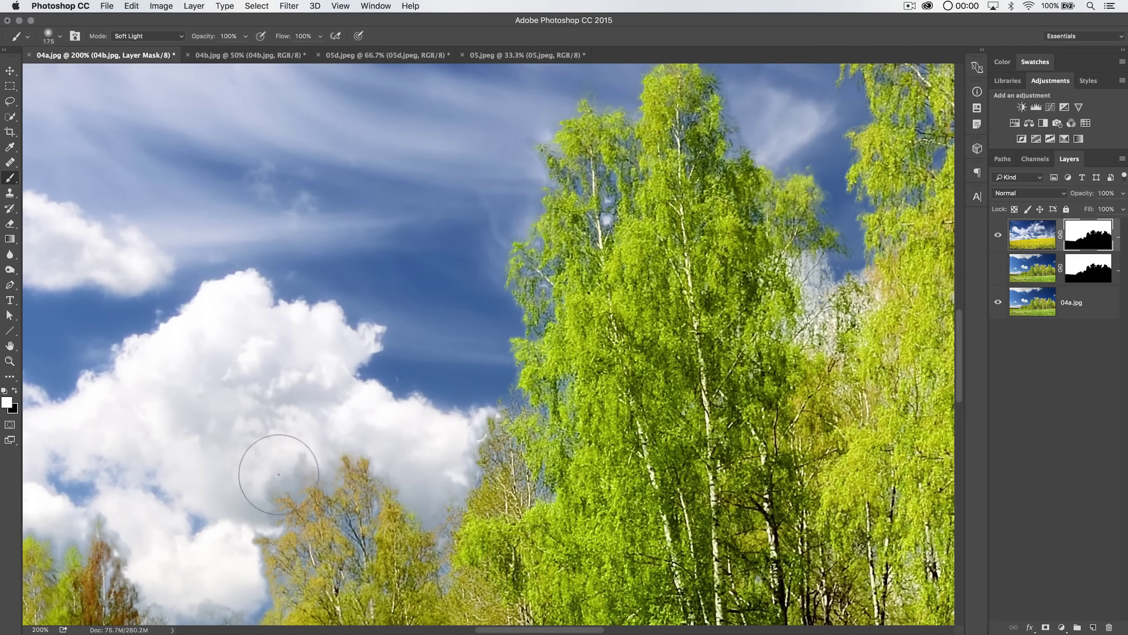
pyautogui.moveTo(232, 491); pyautogui.dragTo(461, 242)
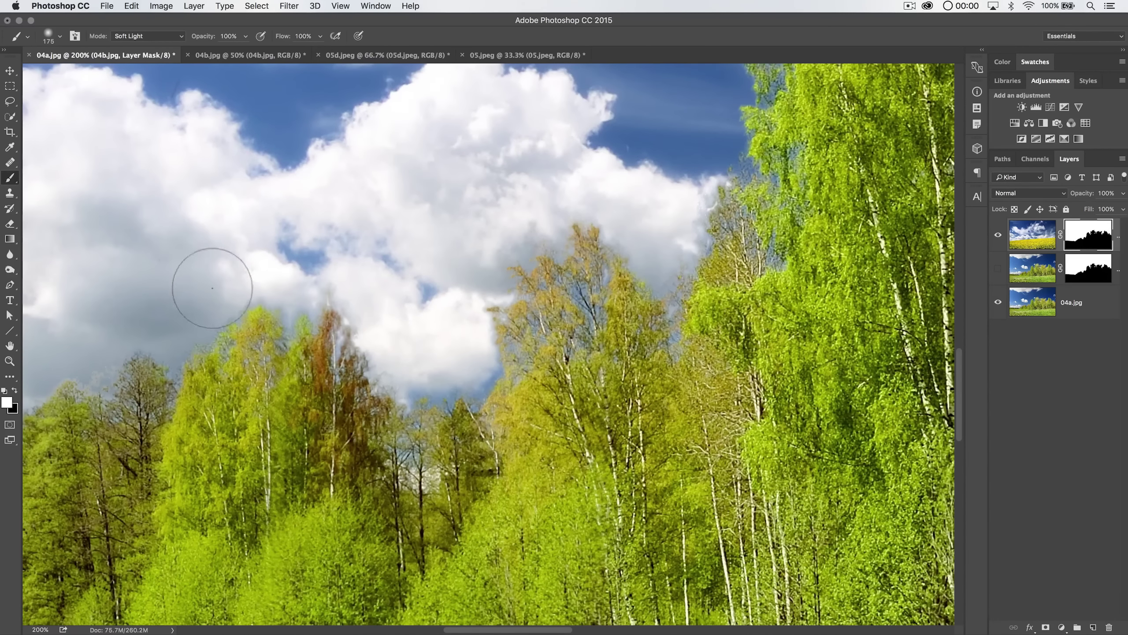
# - Paint white on the mask along the treetops right of the tallest birch up to the image's right edge
pyautogui.moveTo(927, 116); pyautogui.dragTo(412, 384)
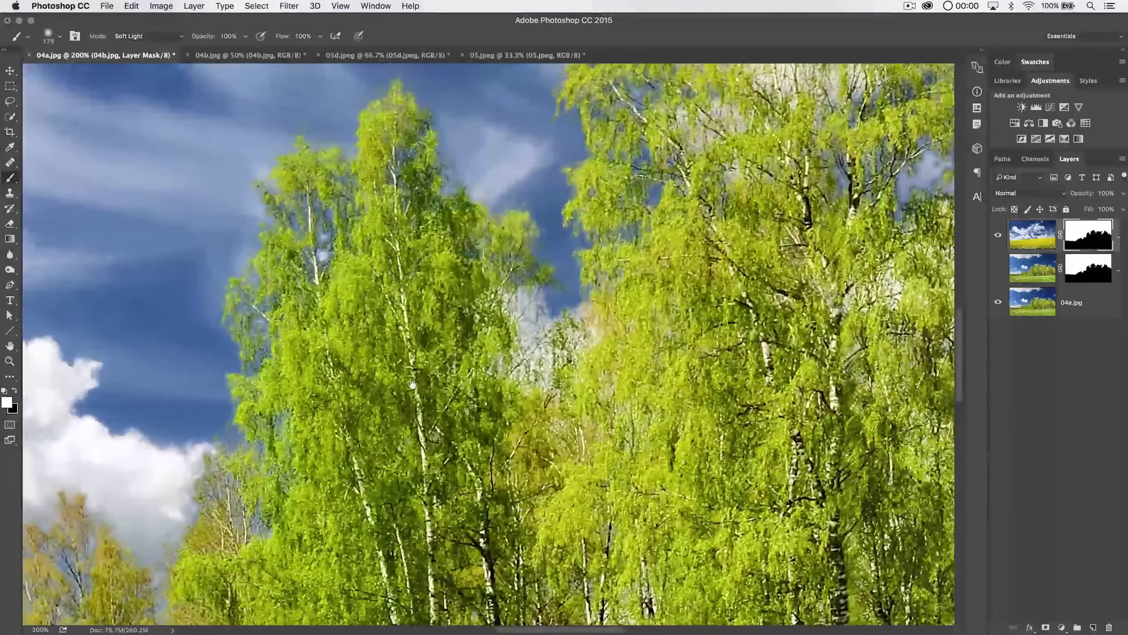
pyautogui.moveTo(413, 384); pyautogui.dragTo(38, 502)
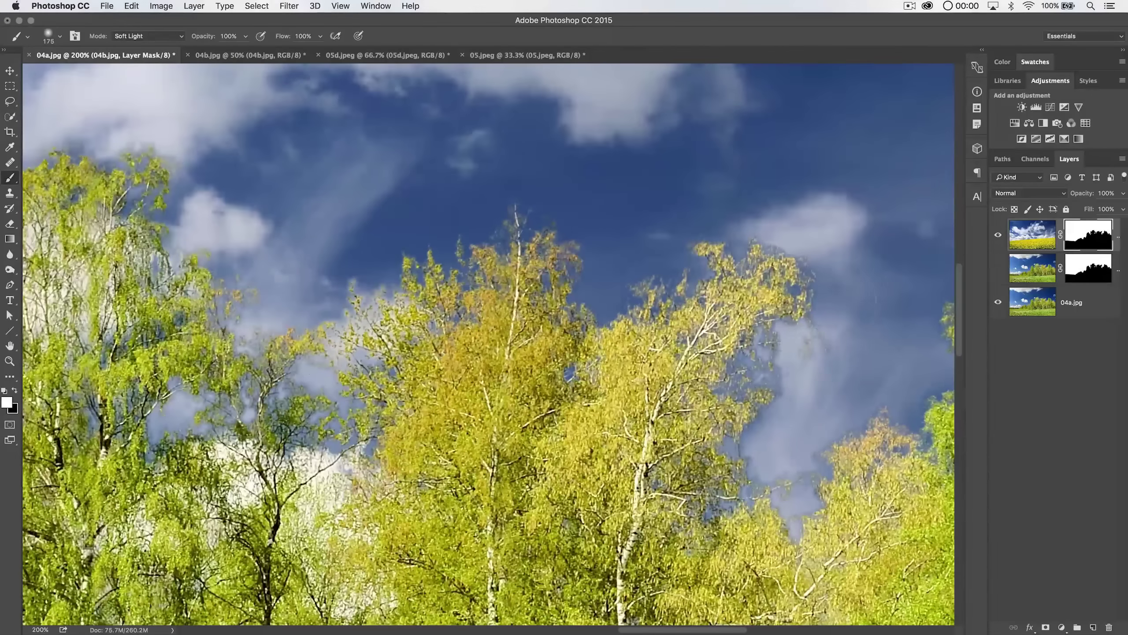
pyautogui.moveTo(784, 386)
pyautogui.mouseDown()
pyautogui.moveTo(764, 368)
pyautogui.moveTo(779, 465)
pyautogui.moveTo(804, 485)
pyautogui.moveTo(807, 456)
pyautogui.moveTo(860, 406)
pyautogui.mouseUp()
pyautogui.moveTo(813, 327); pyautogui.dragTo(622, 337)
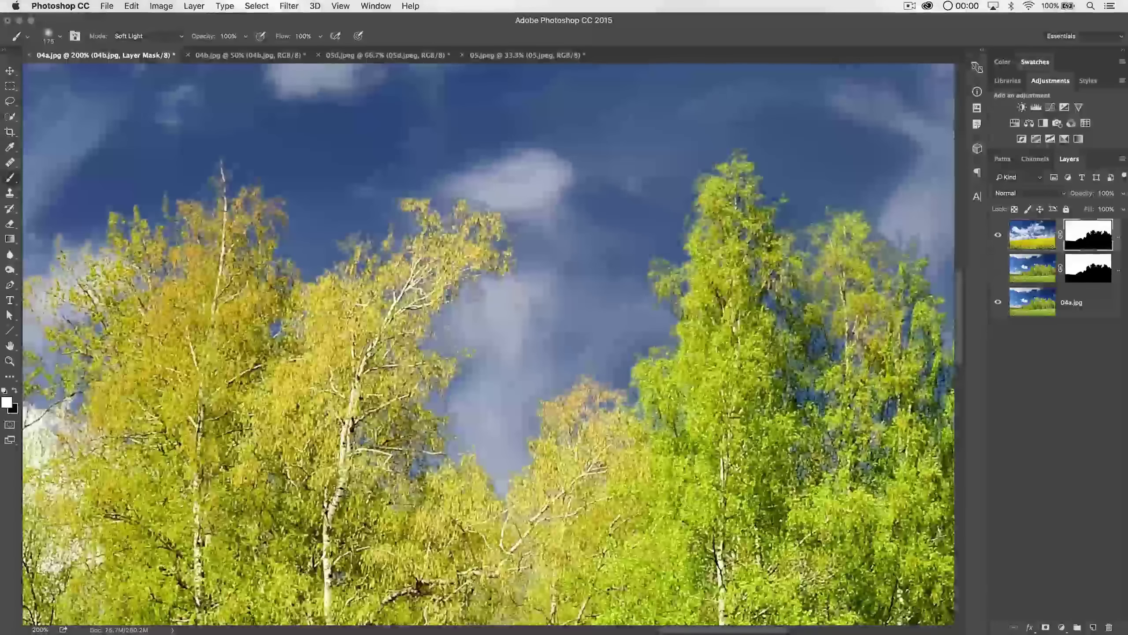
pyautogui.moveTo(849, 202); pyautogui.dragTo(537, 234)
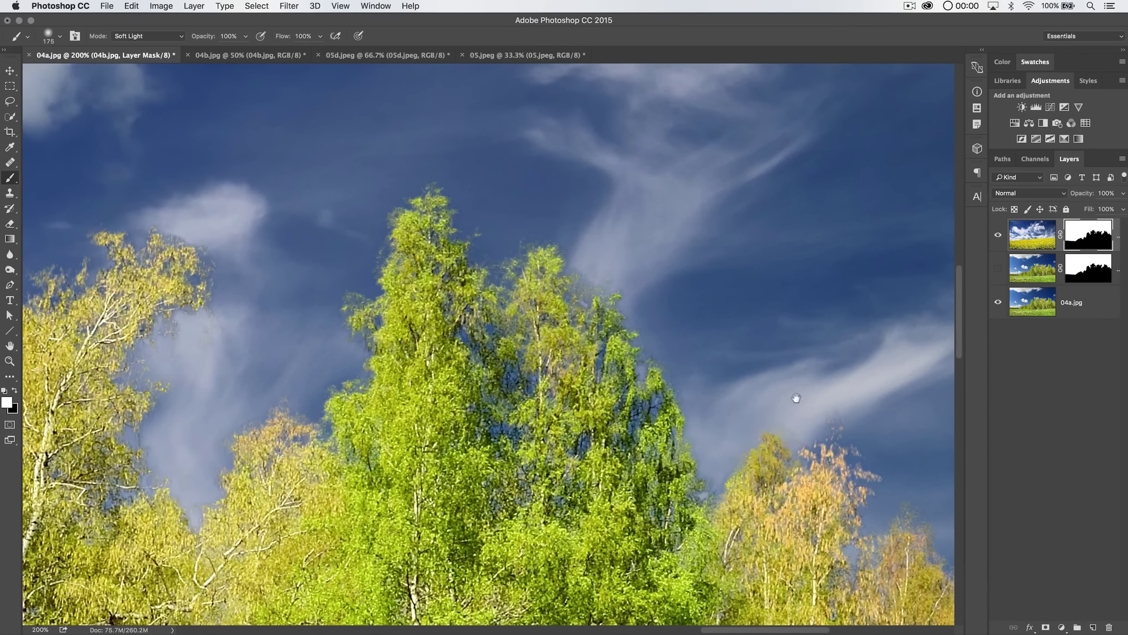
pyautogui.moveTo(795, 395); pyautogui.dragTo(491, 234)
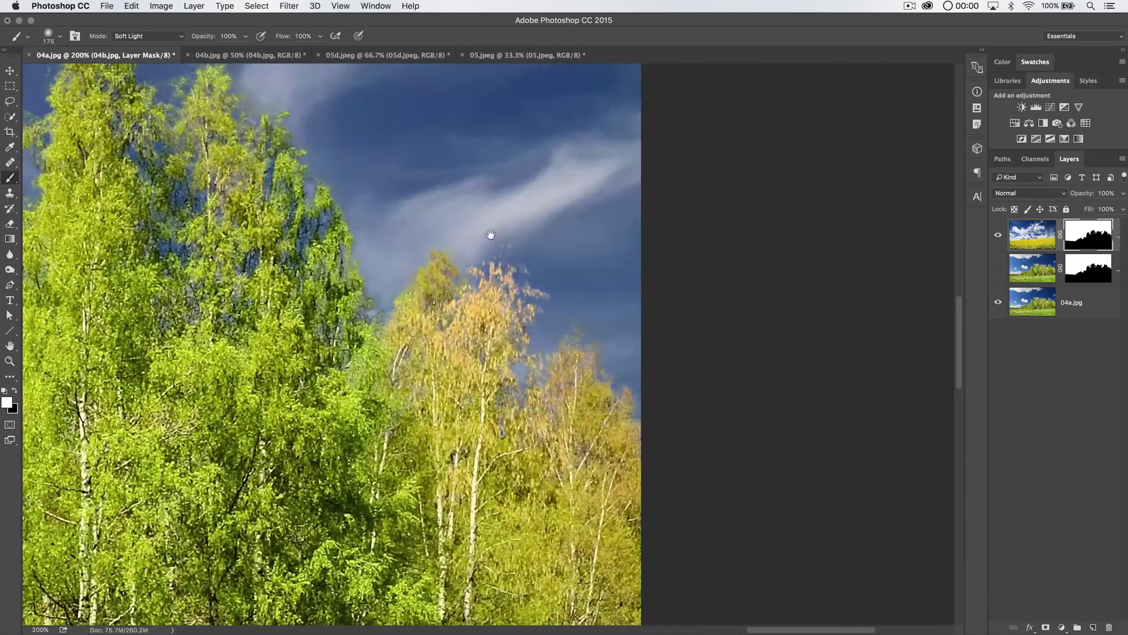
pyautogui.press('super+0')
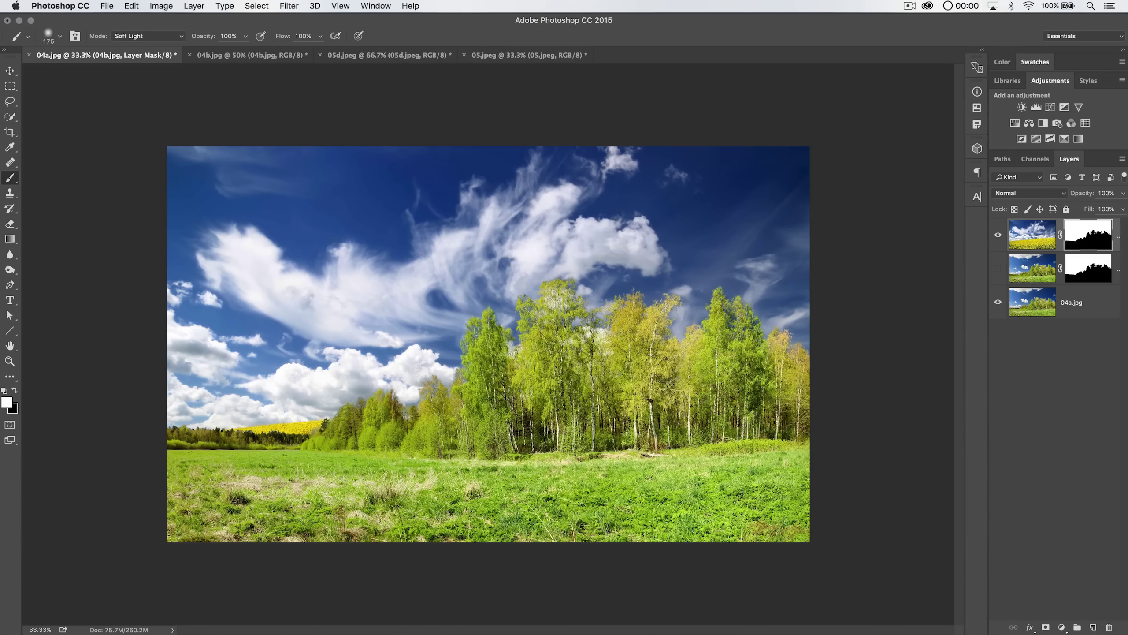
# - Add a Black & White adjustment layer with Yellows 117 and Blues -47, blended with Multiply at 40% opacity
pyautogui.press('v')
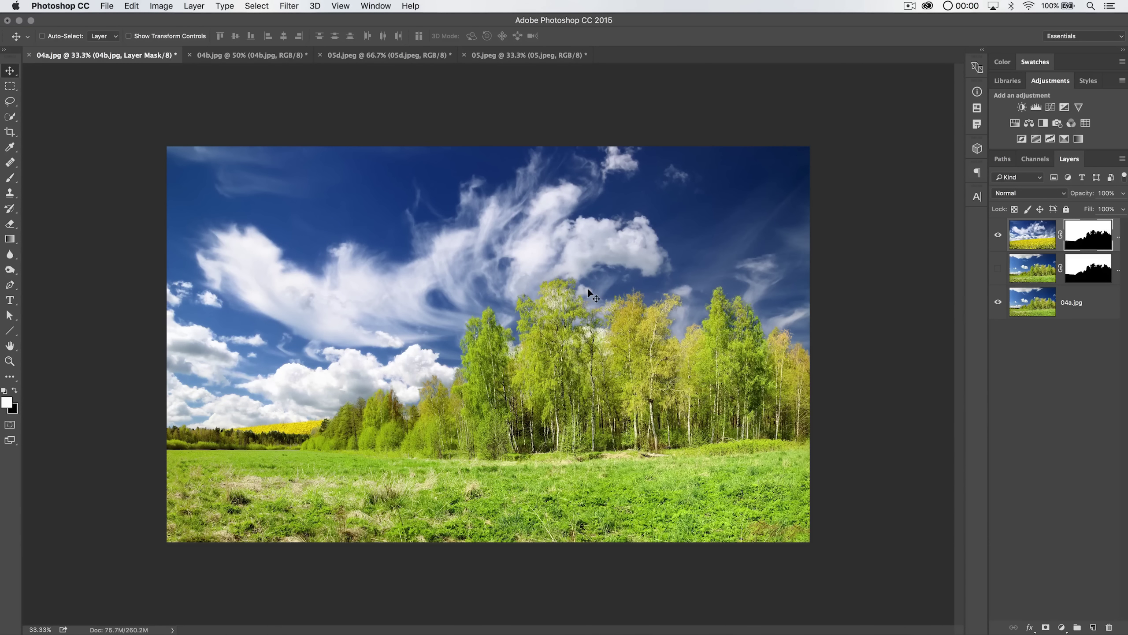
pyautogui.click(1065, 137)
pyautogui.click(1008, 194)
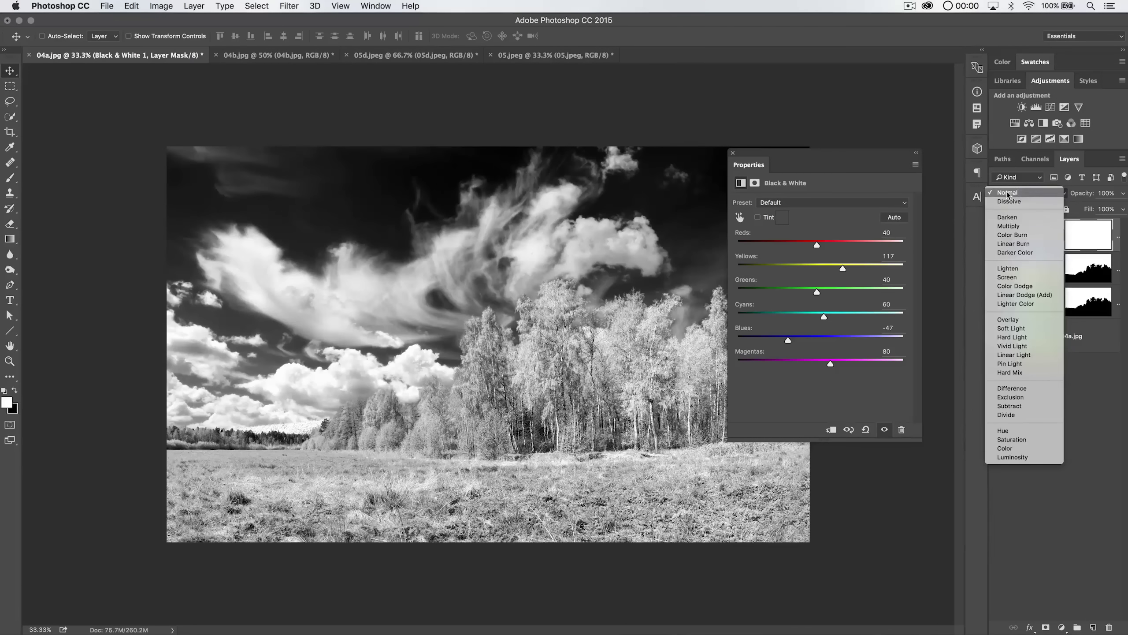
pyautogui.click(1009, 227)
pyautogui.click(732, 152)
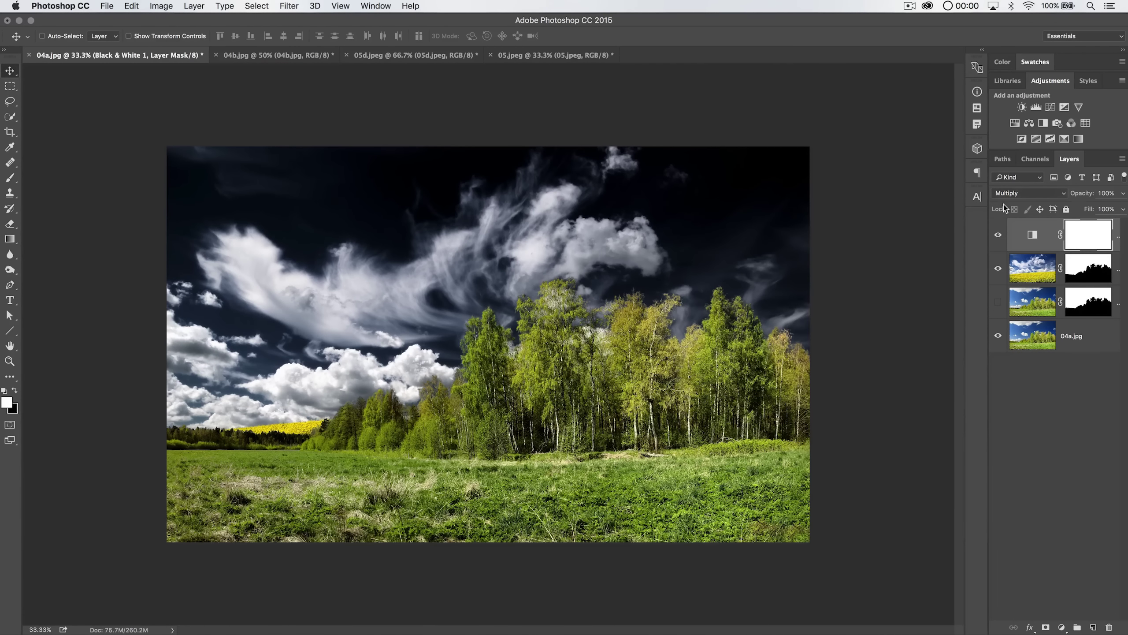
pyautogui.moveTo(1081, 194); pyautogui.dragTo(1046, 194)
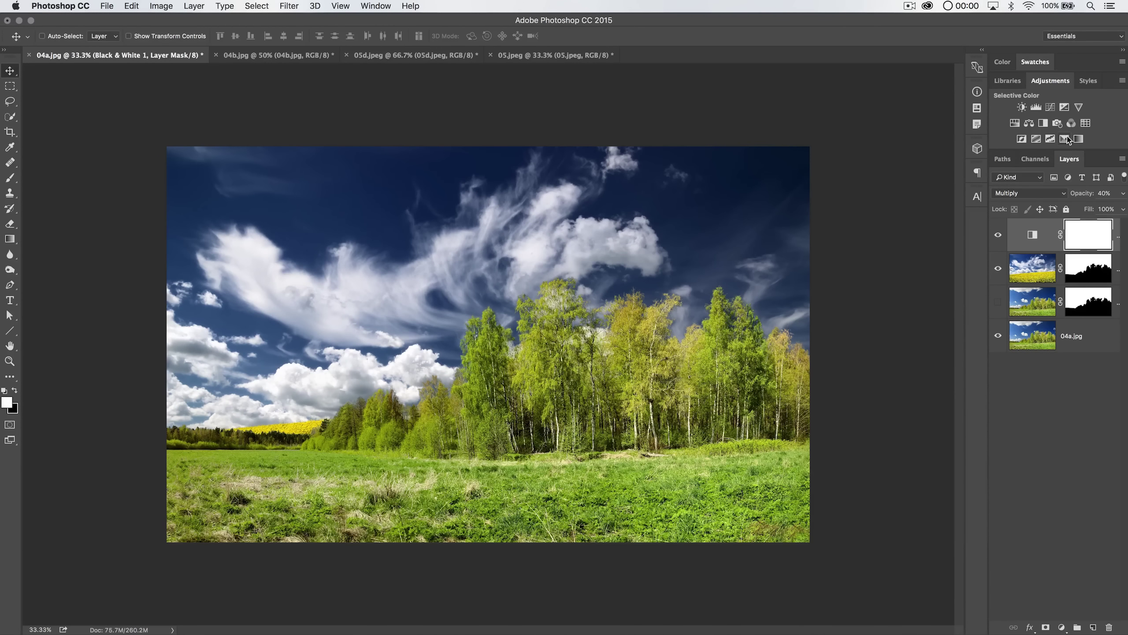
# - Compare the image with and without the Black & White adjustment layer
pyautogui.click(998, 234)
pyautogui.click(998, 235)
pyautogui.click(257, 5)
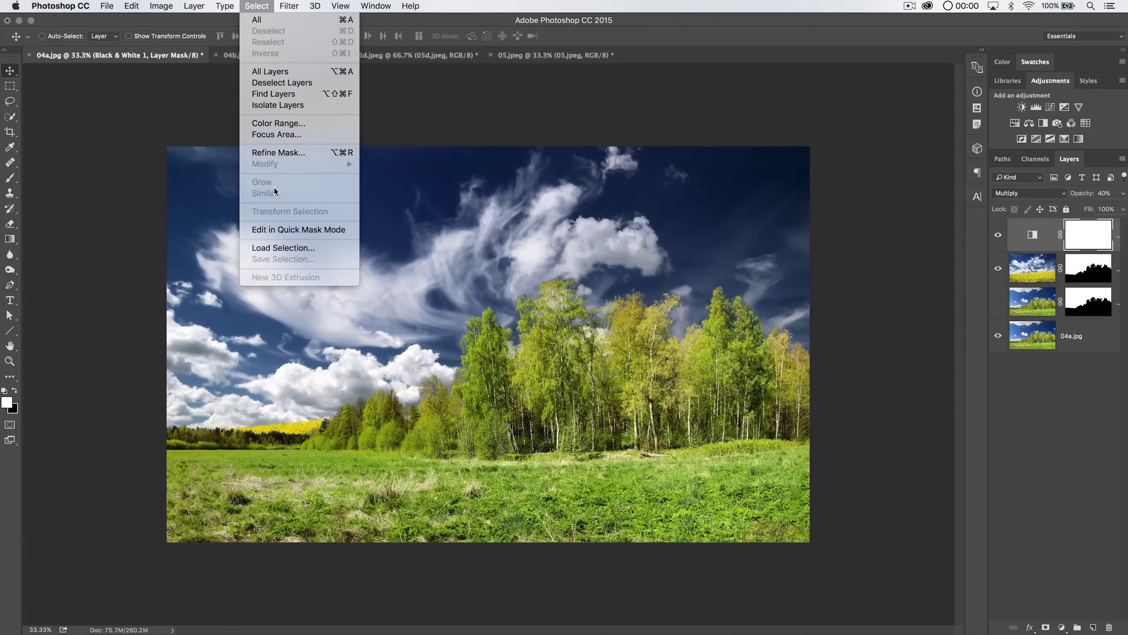
pyautogui.click(873, 213)
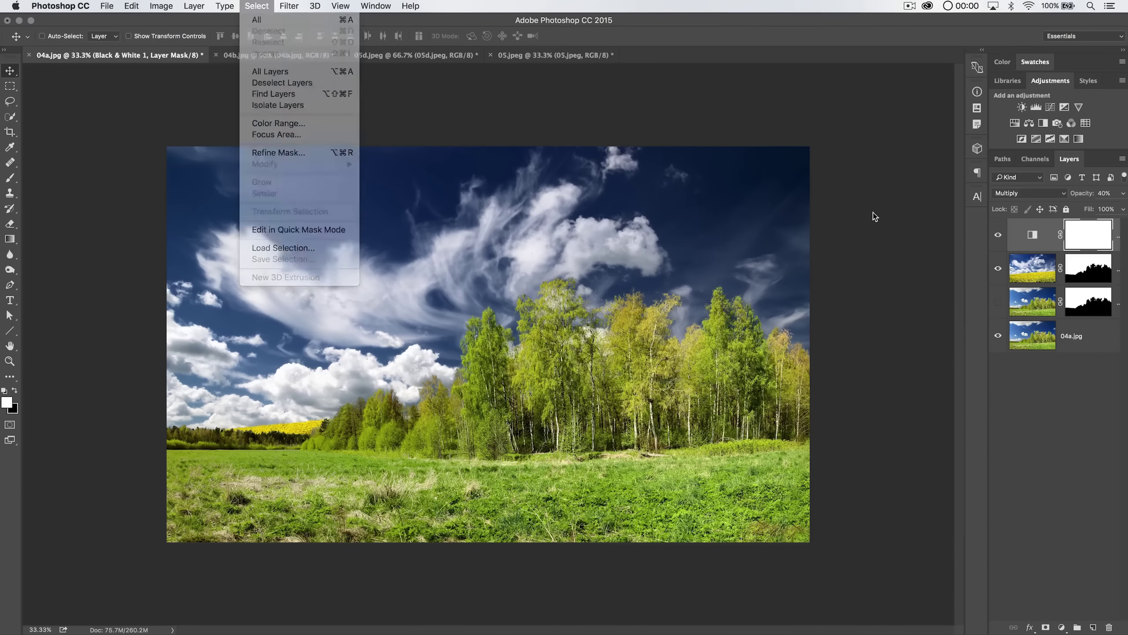